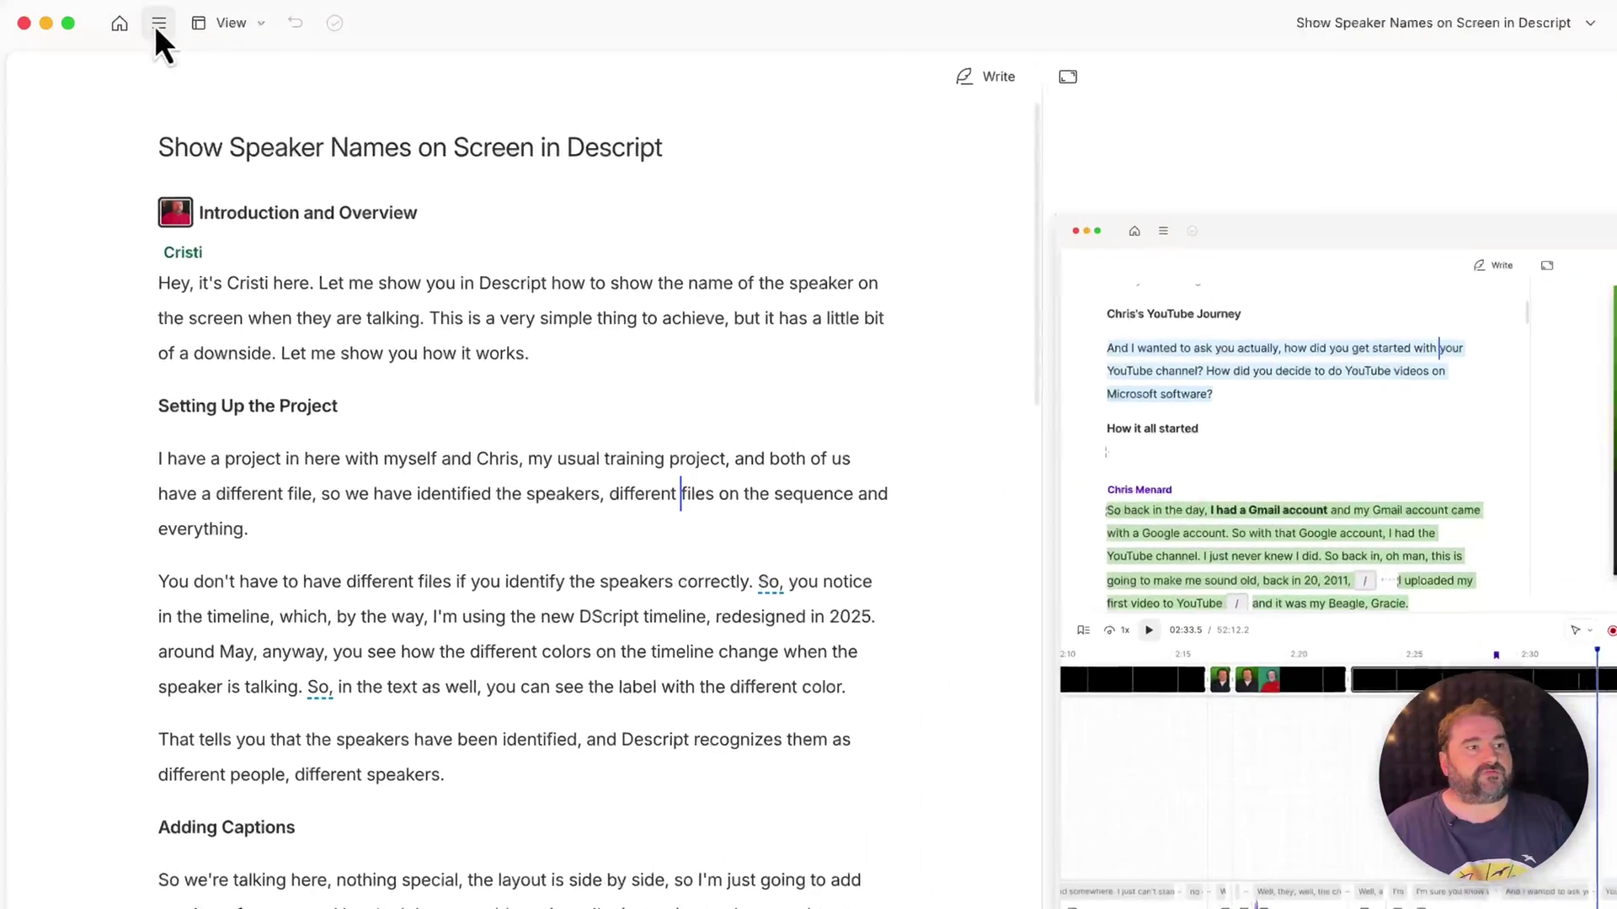
# In app-wide Advanced settings, switch Automatic volume levels off, then back on
pyautogui.click(158, 25)
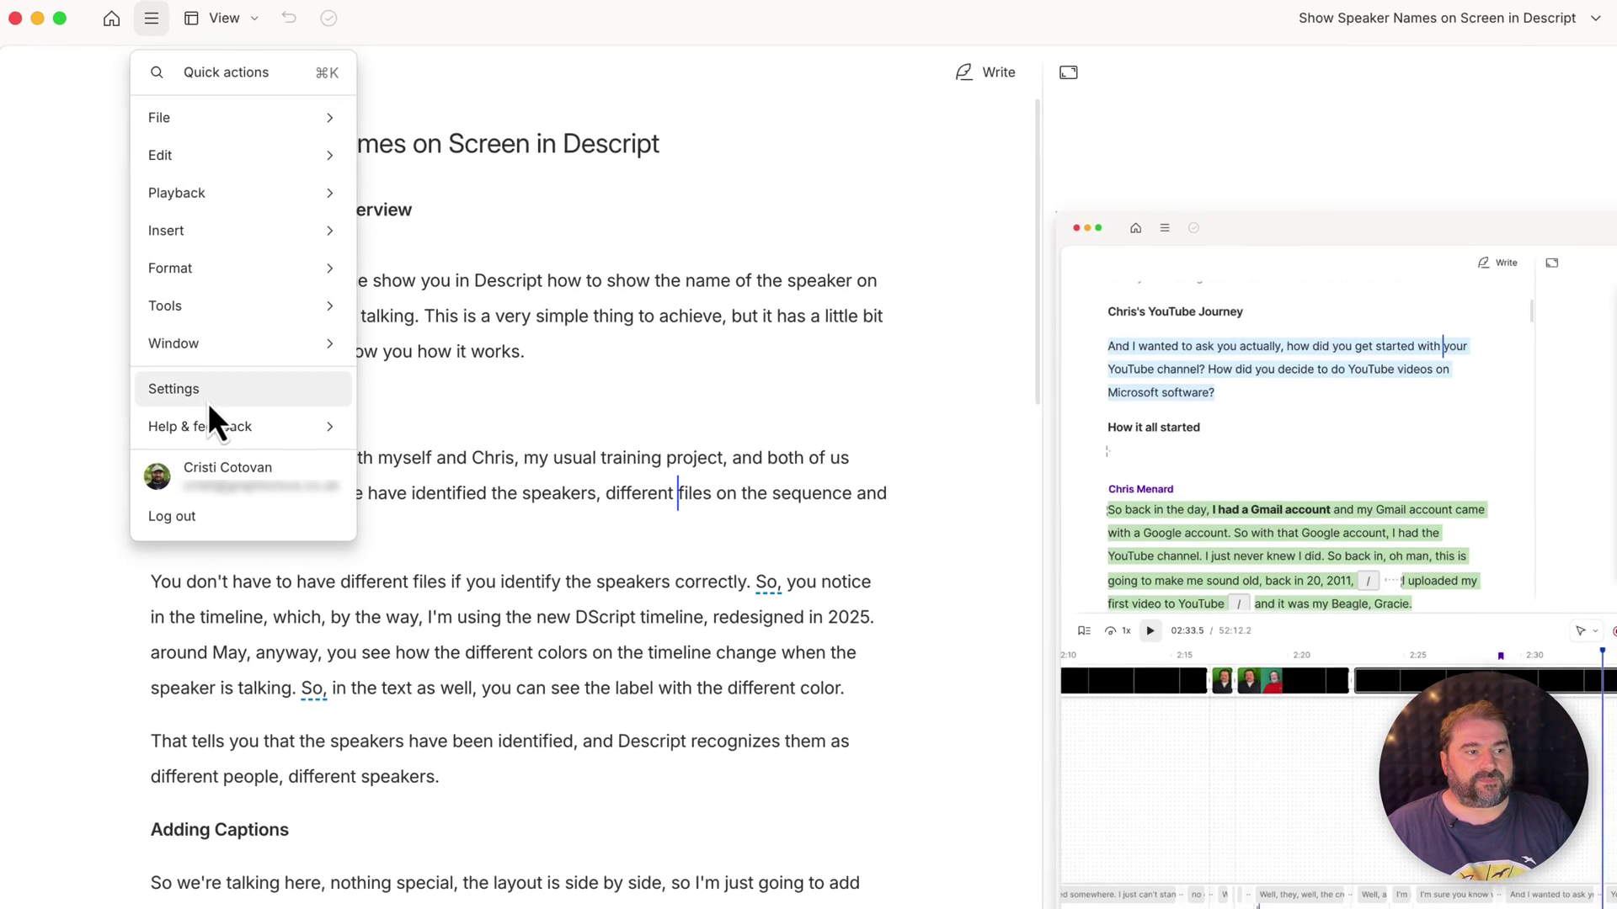
pyautogui.click(212, 398)
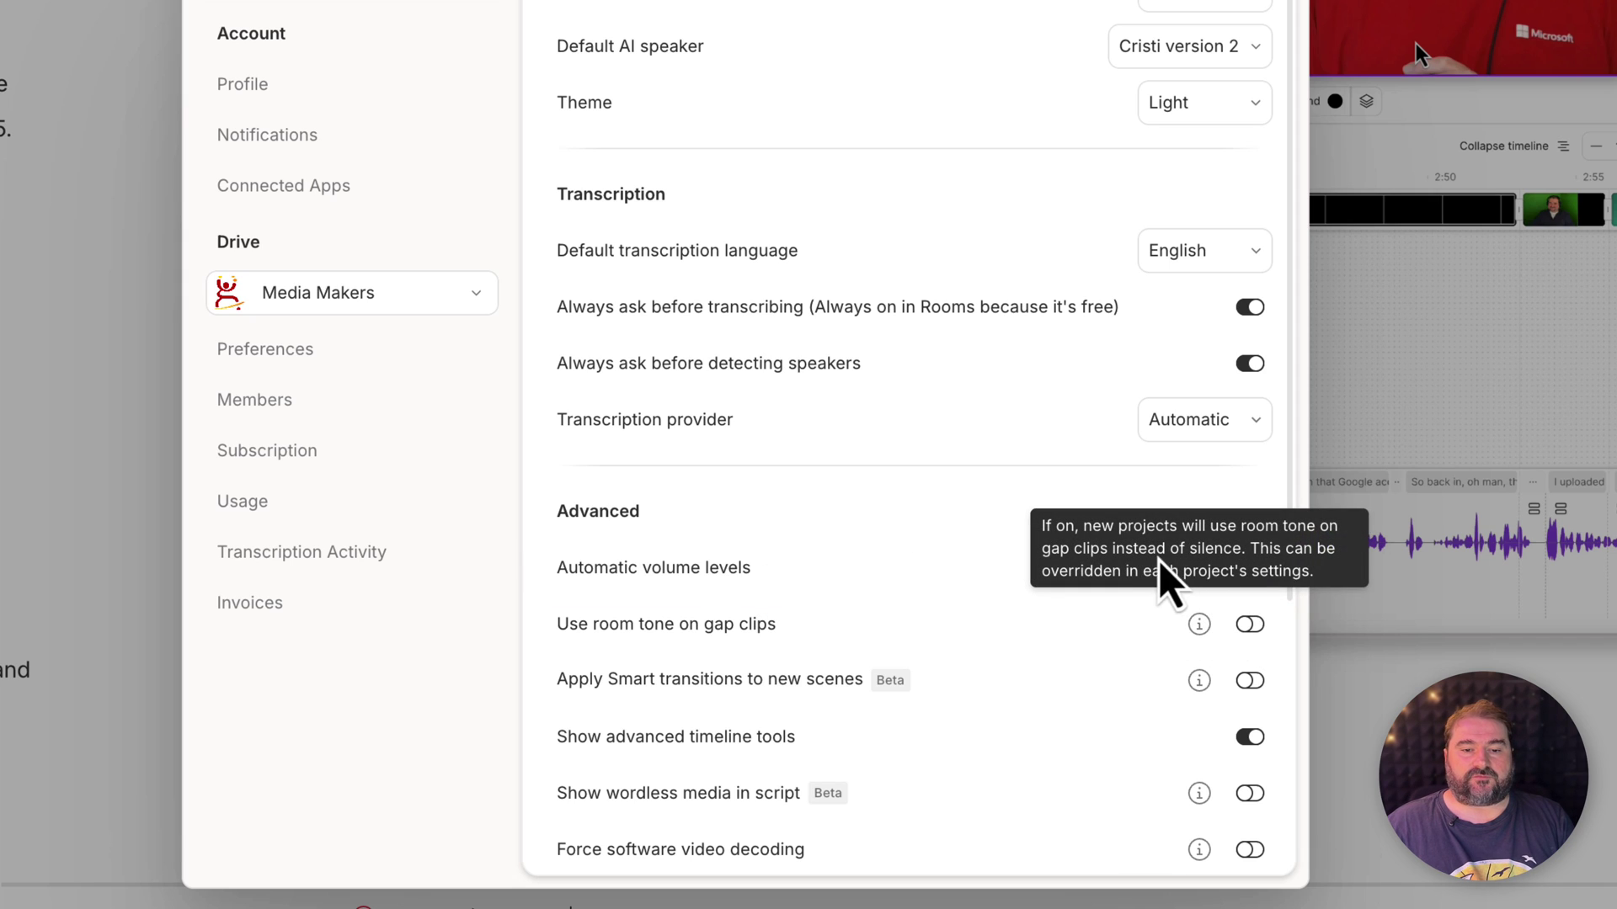
pyautogui.click(1249, 568)
pyautogui.moveTo(1199, 568)
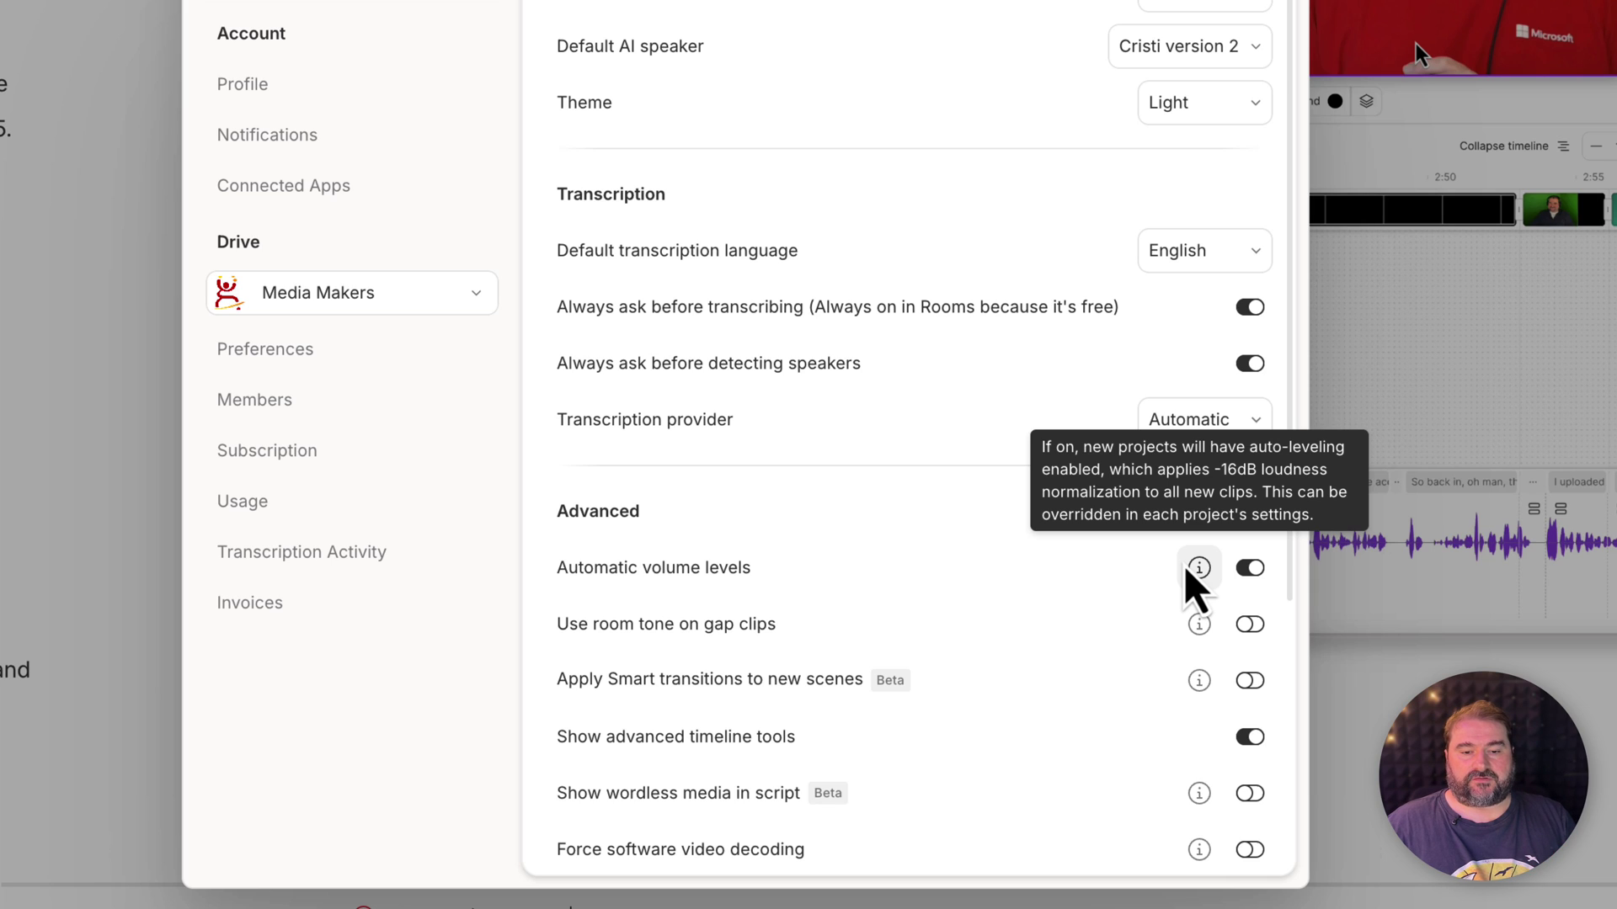
pyautogui.click(1249, 568)
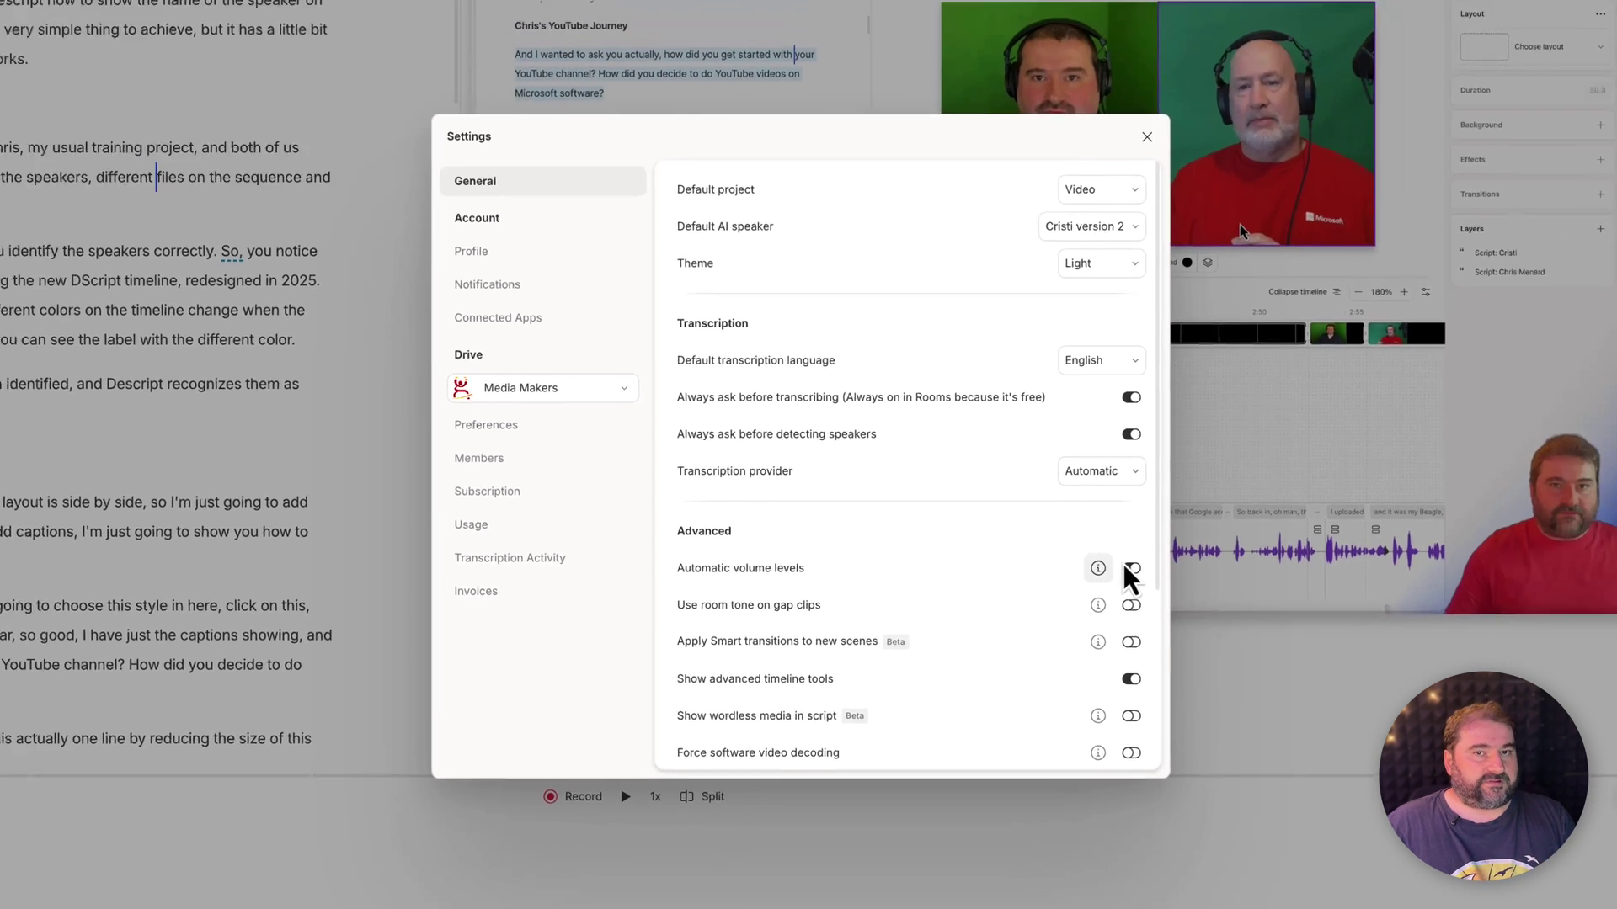
pyautogui.click(1127, 570)
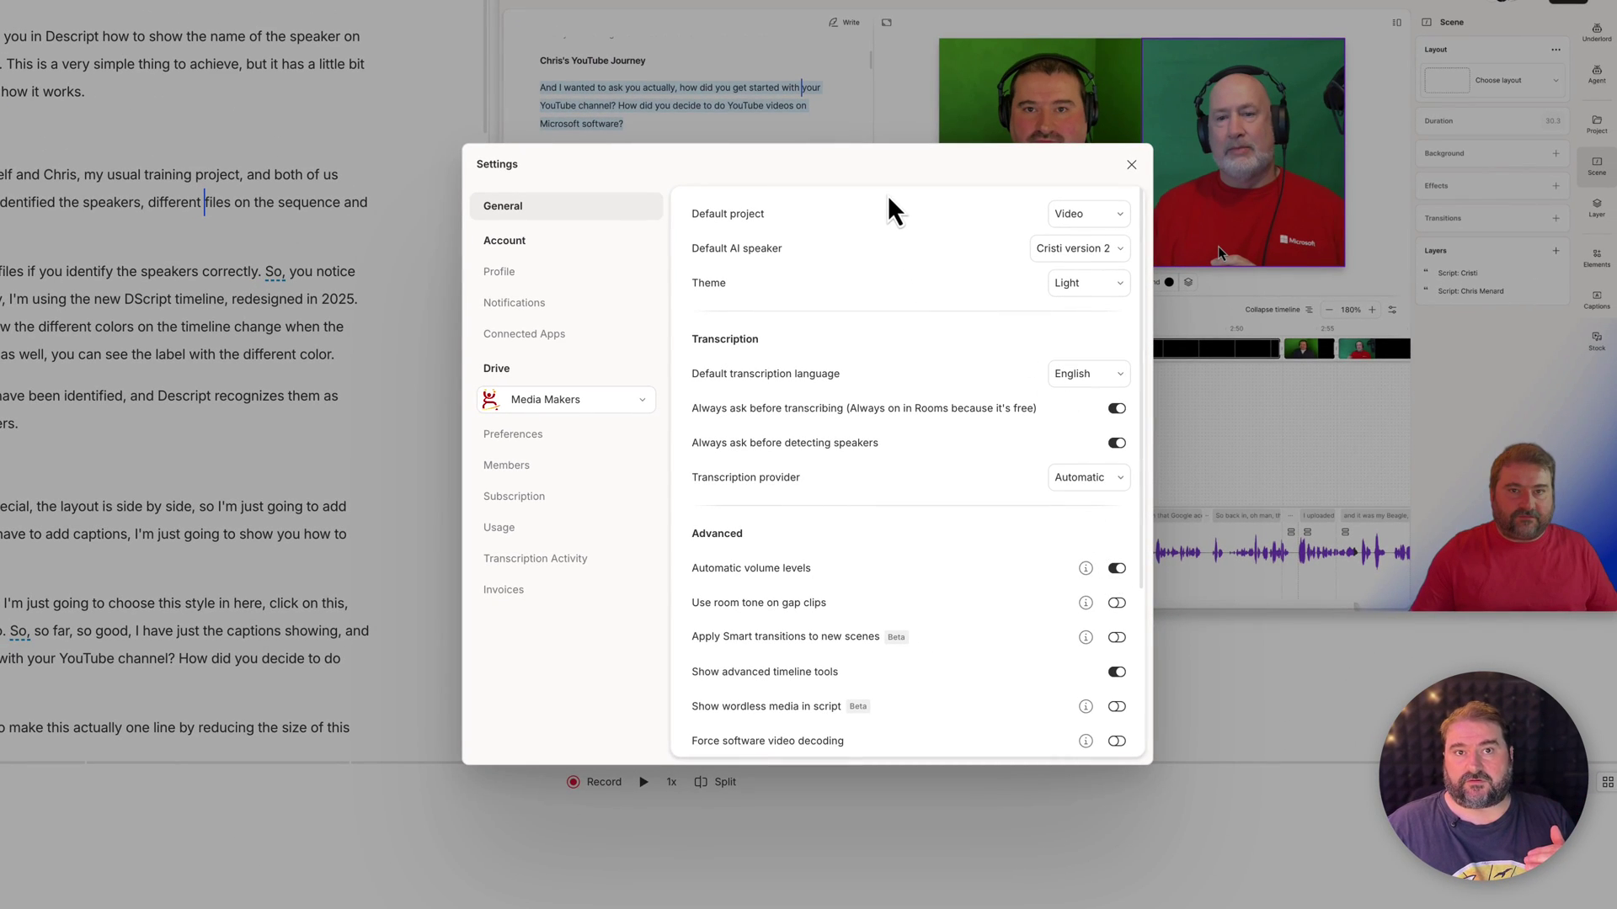
# Confirm Project settings keeps automatic leveling on clips enabled, closing without changes
pyautogui.click(1131, 165)
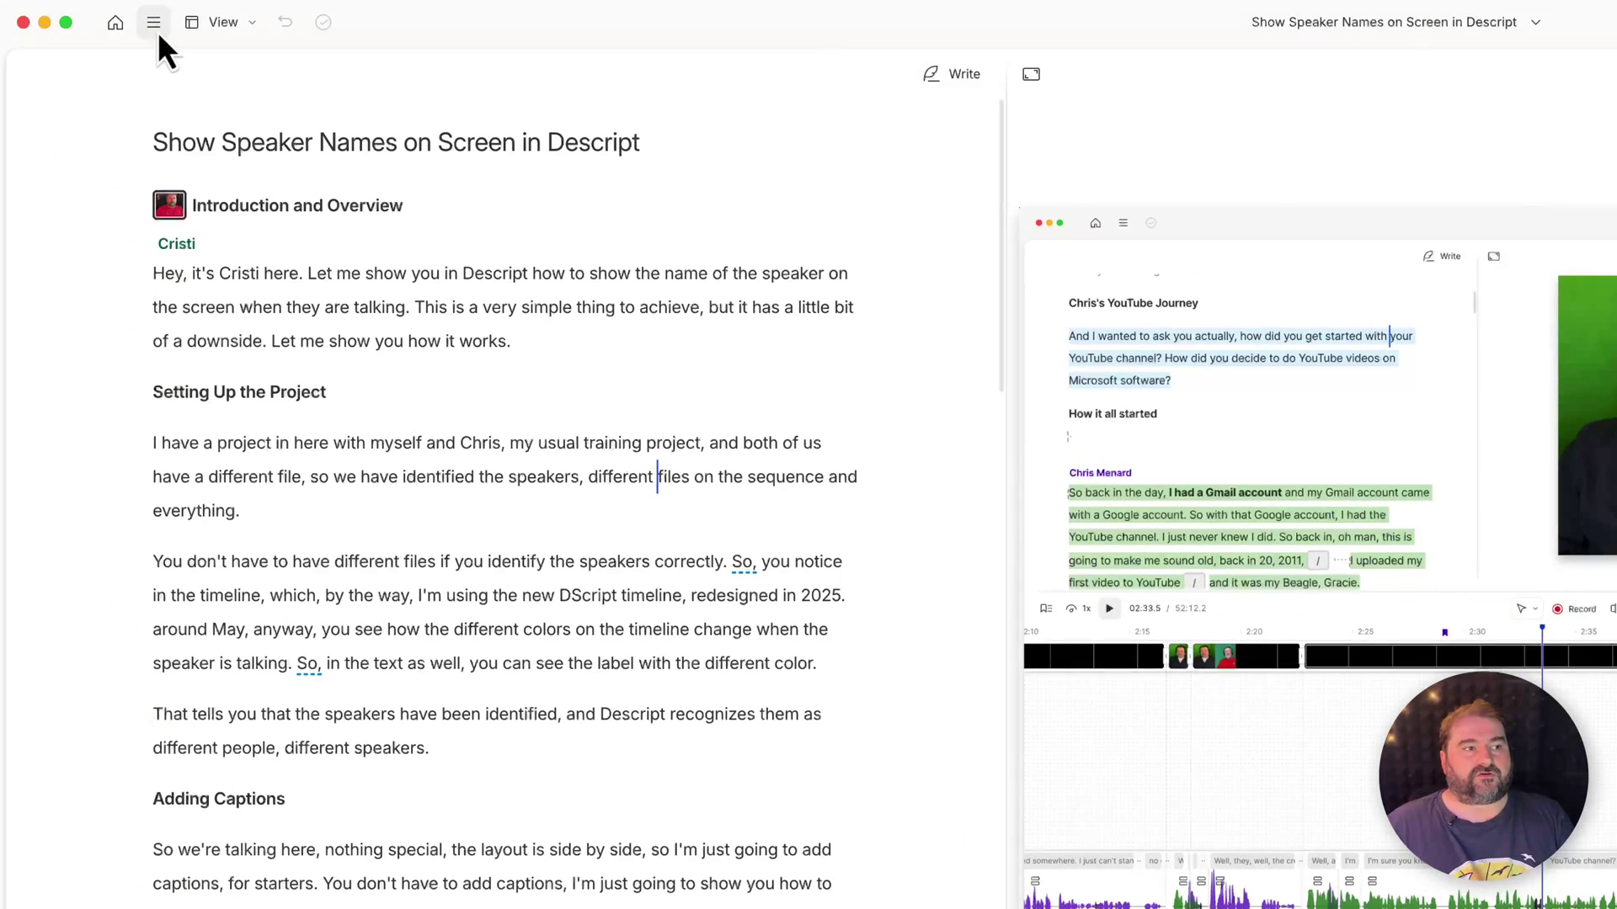
pyautogui.click(158, 34)
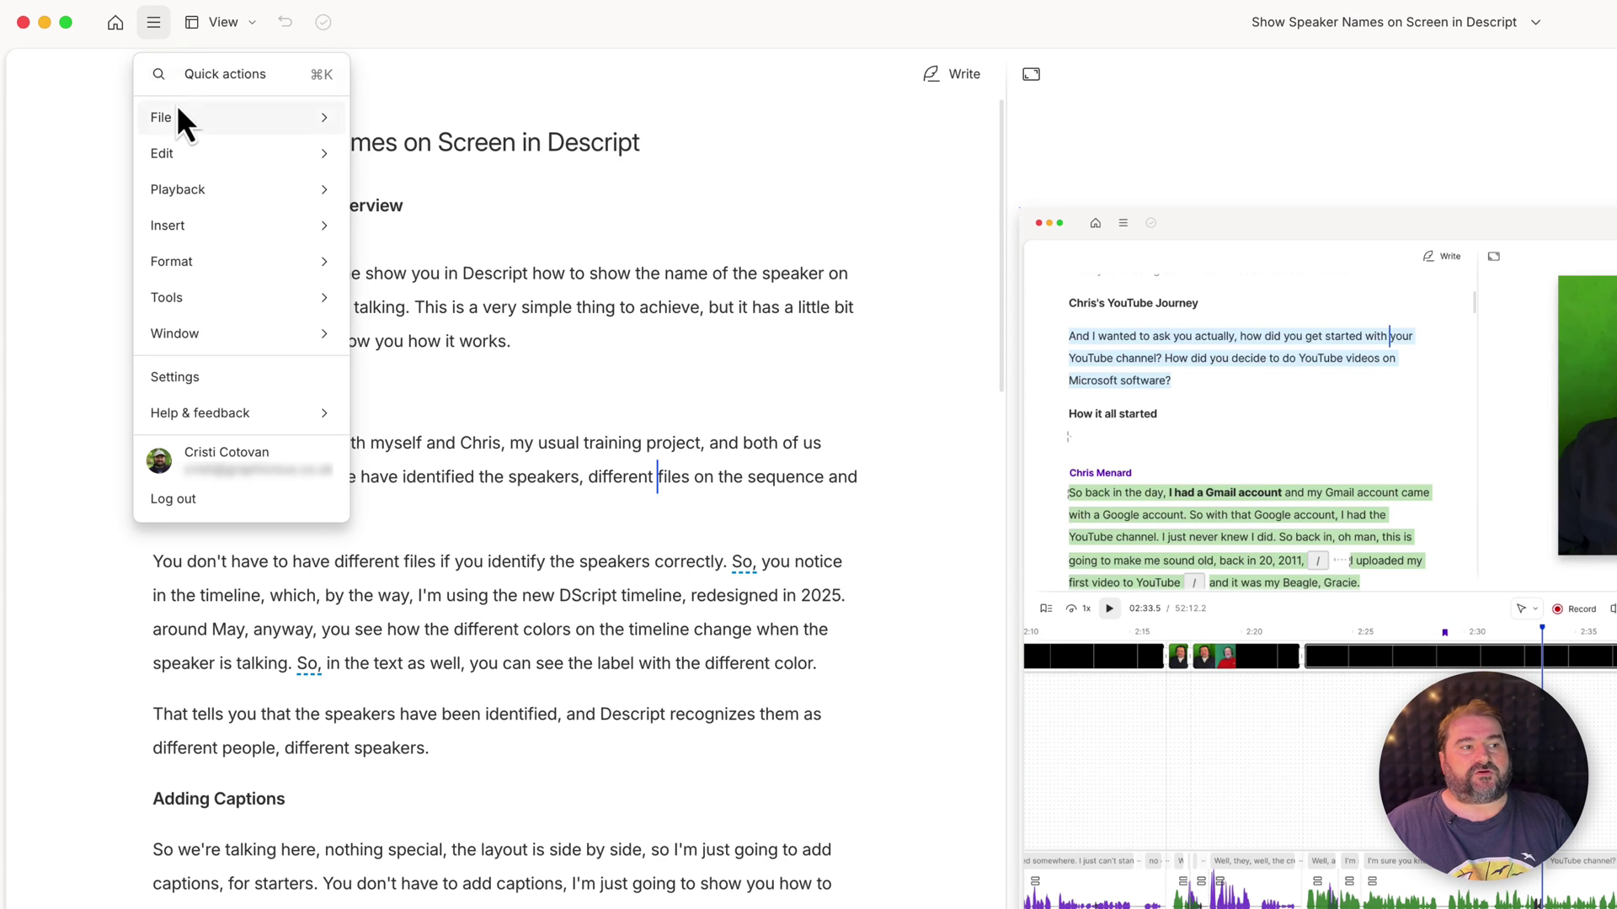
pyautogui.moveTo(195, 142)
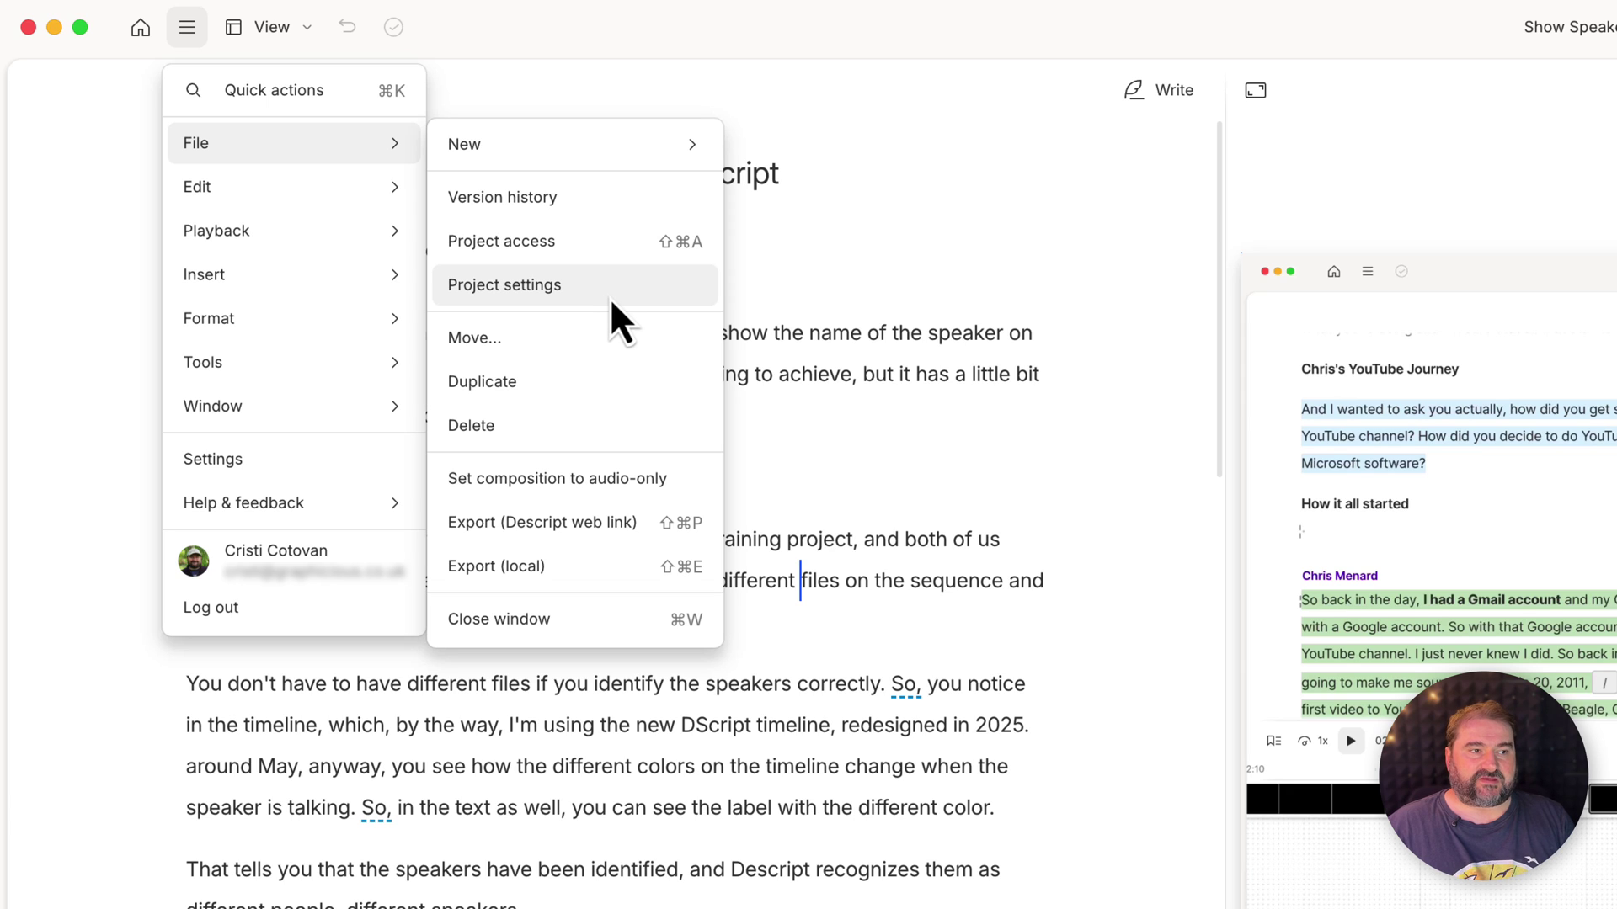
pyautogui.click(589, 289)
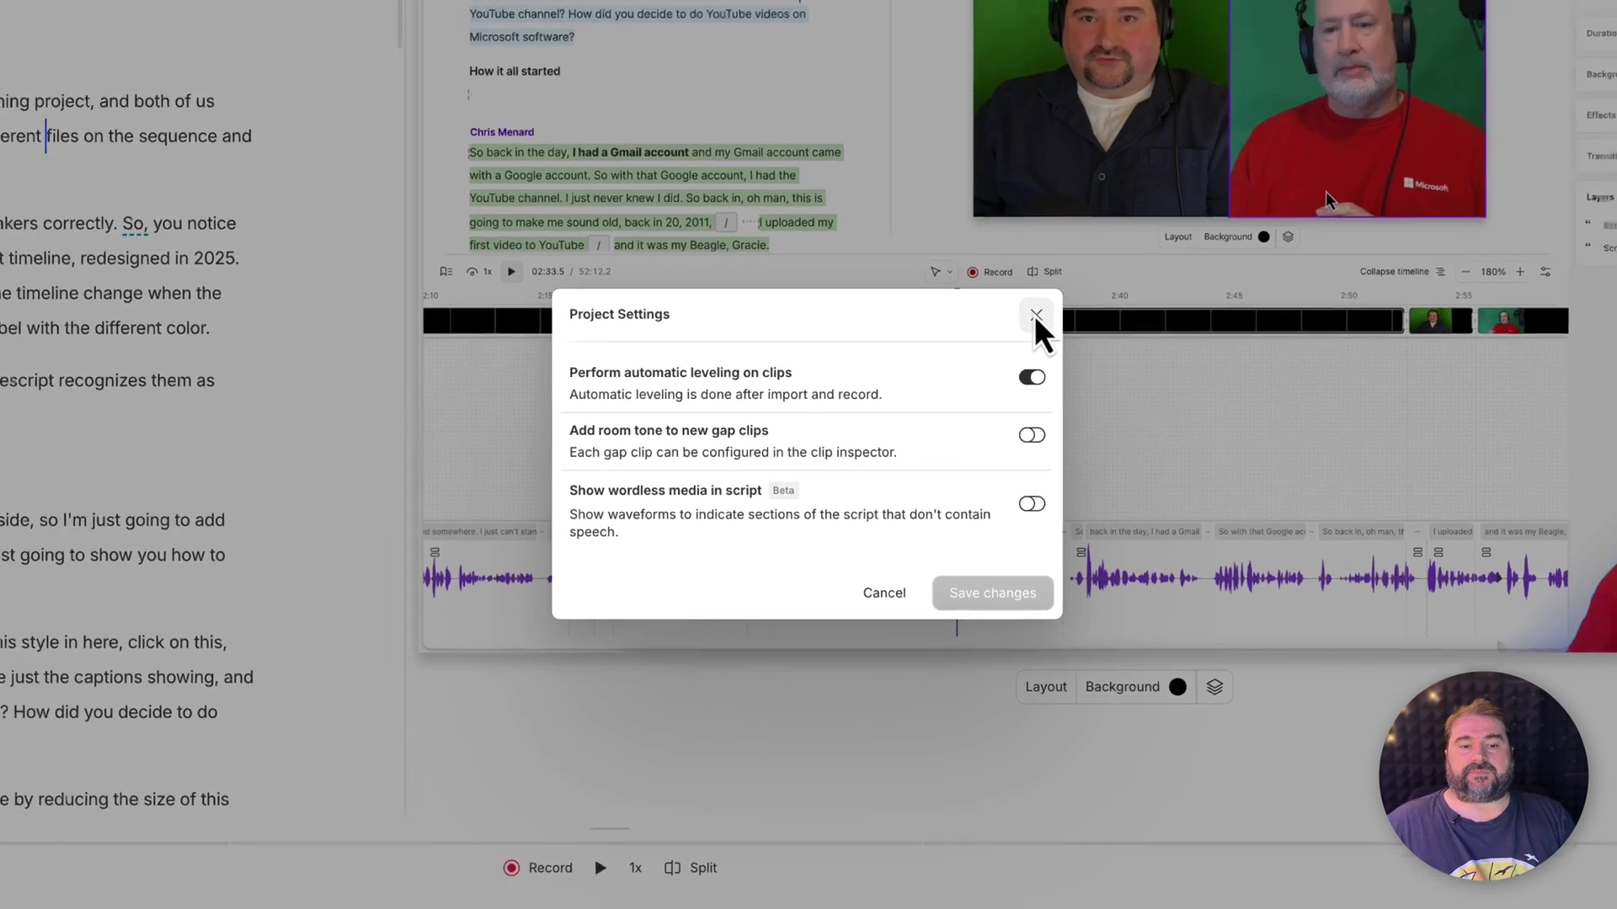
pyautogui.click(1034, 315)
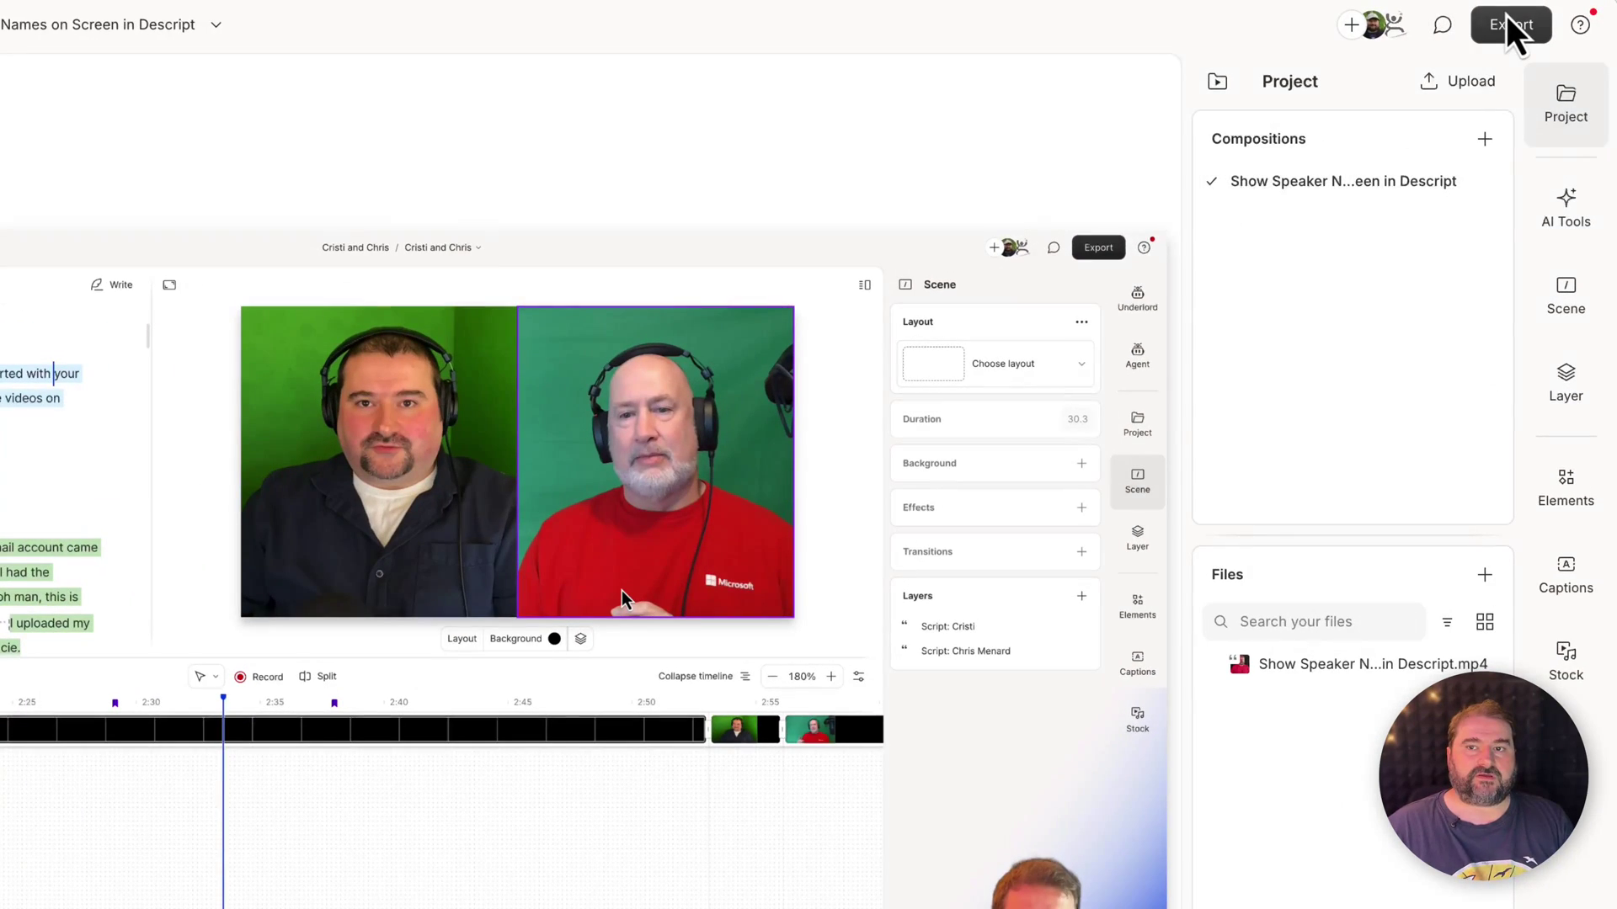
# Change the export destination from Descript web link to Local export
pyautogui.click(1513, 25)
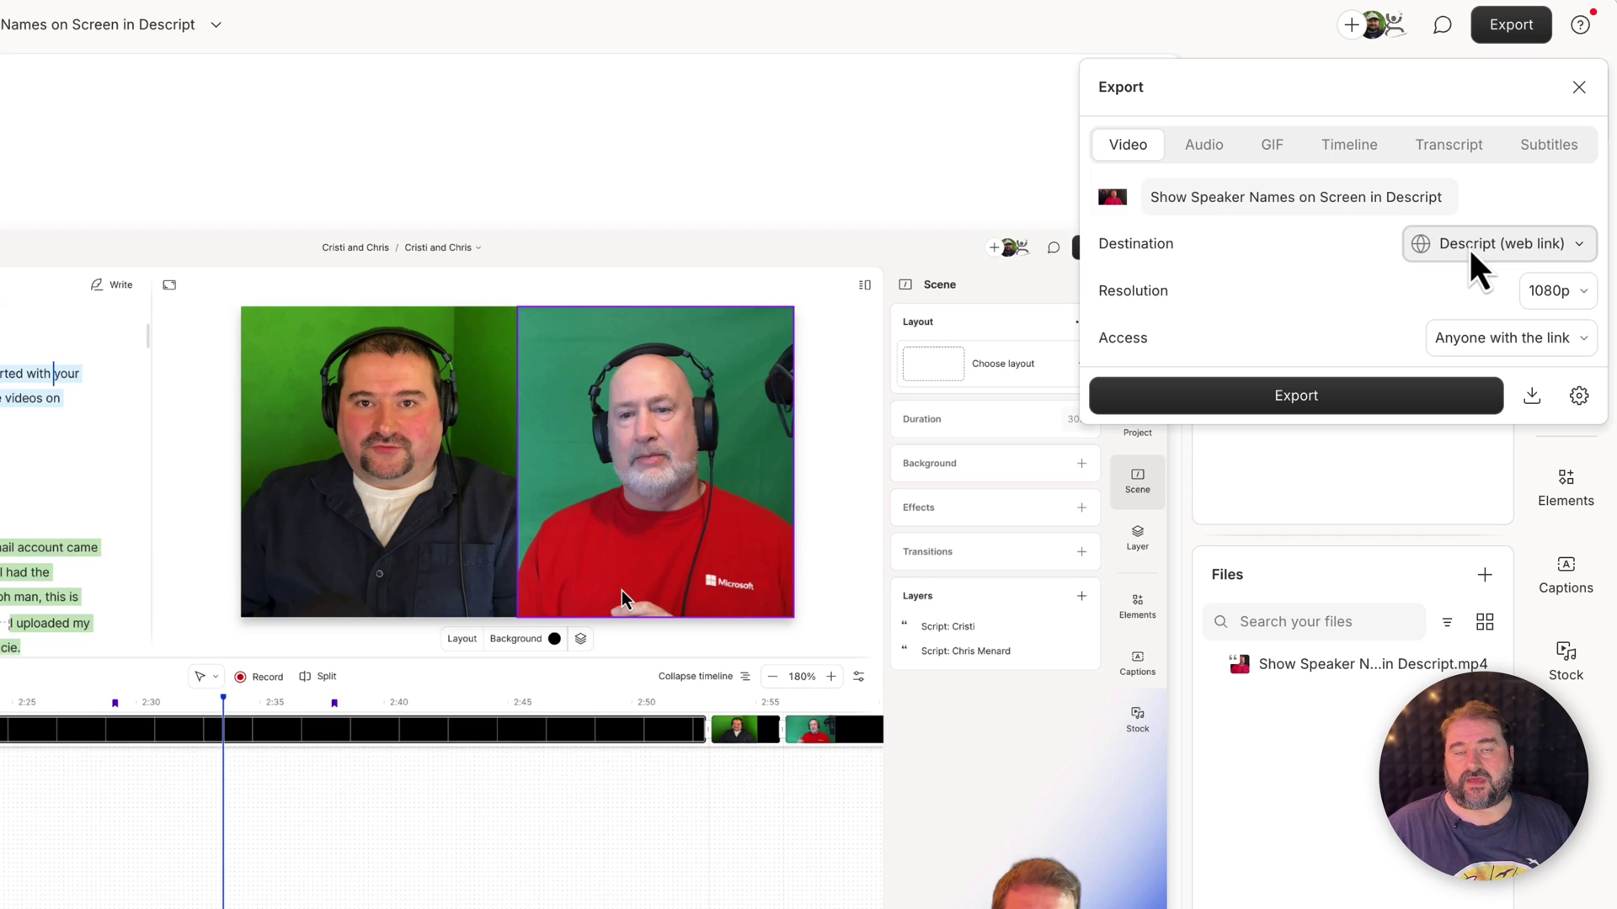
pyautogui.click(1579, 395)
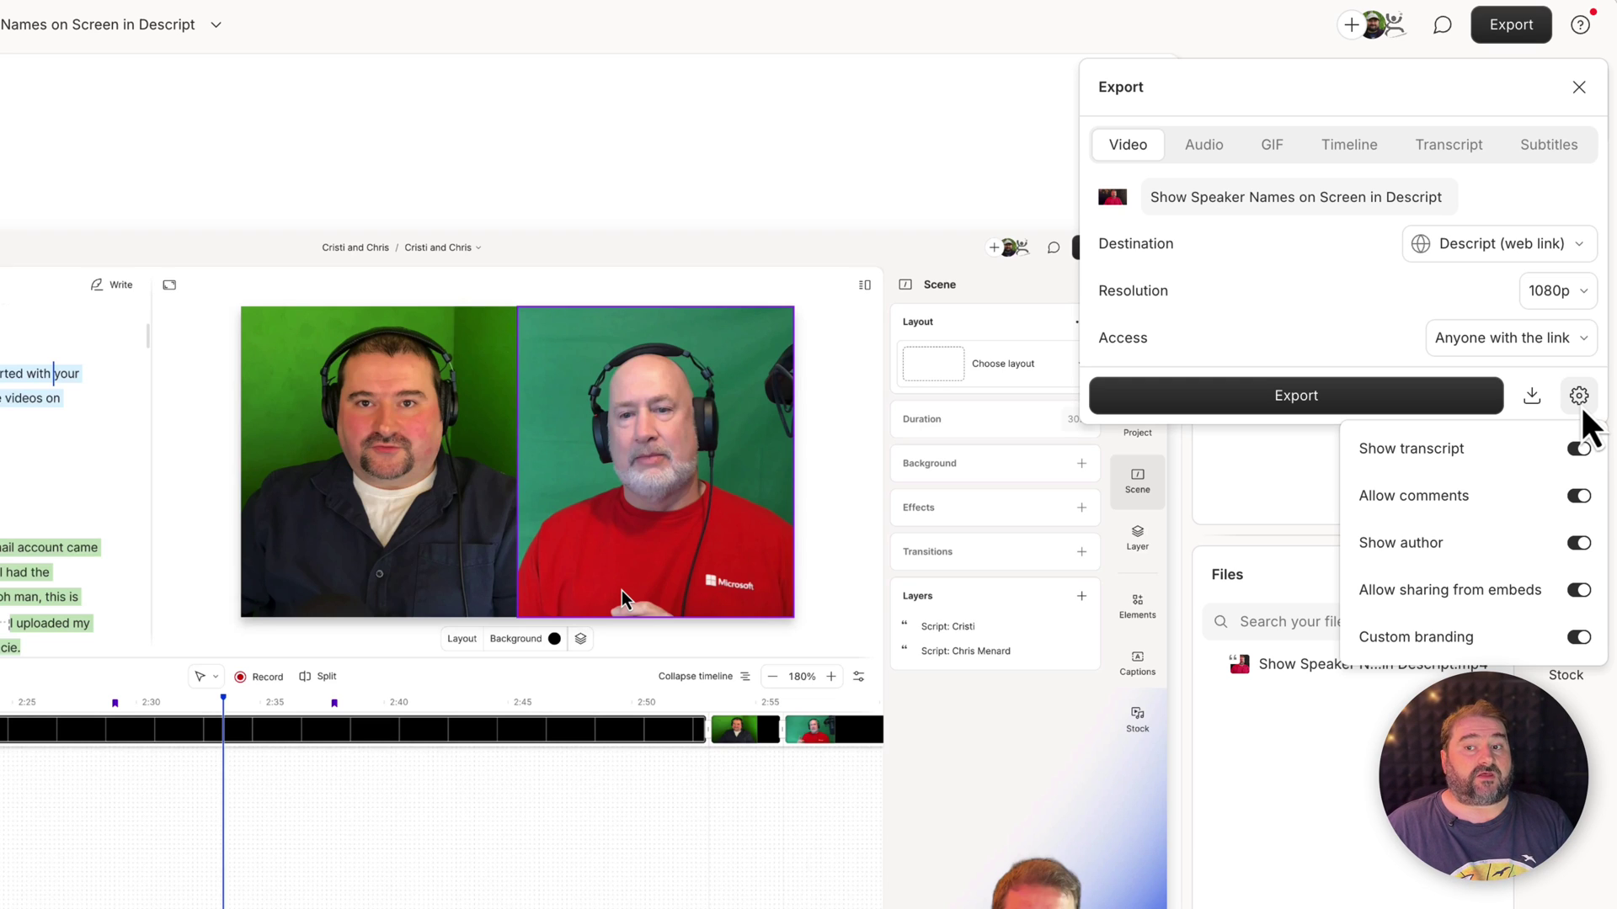
pyautogui.click(1509, 270)
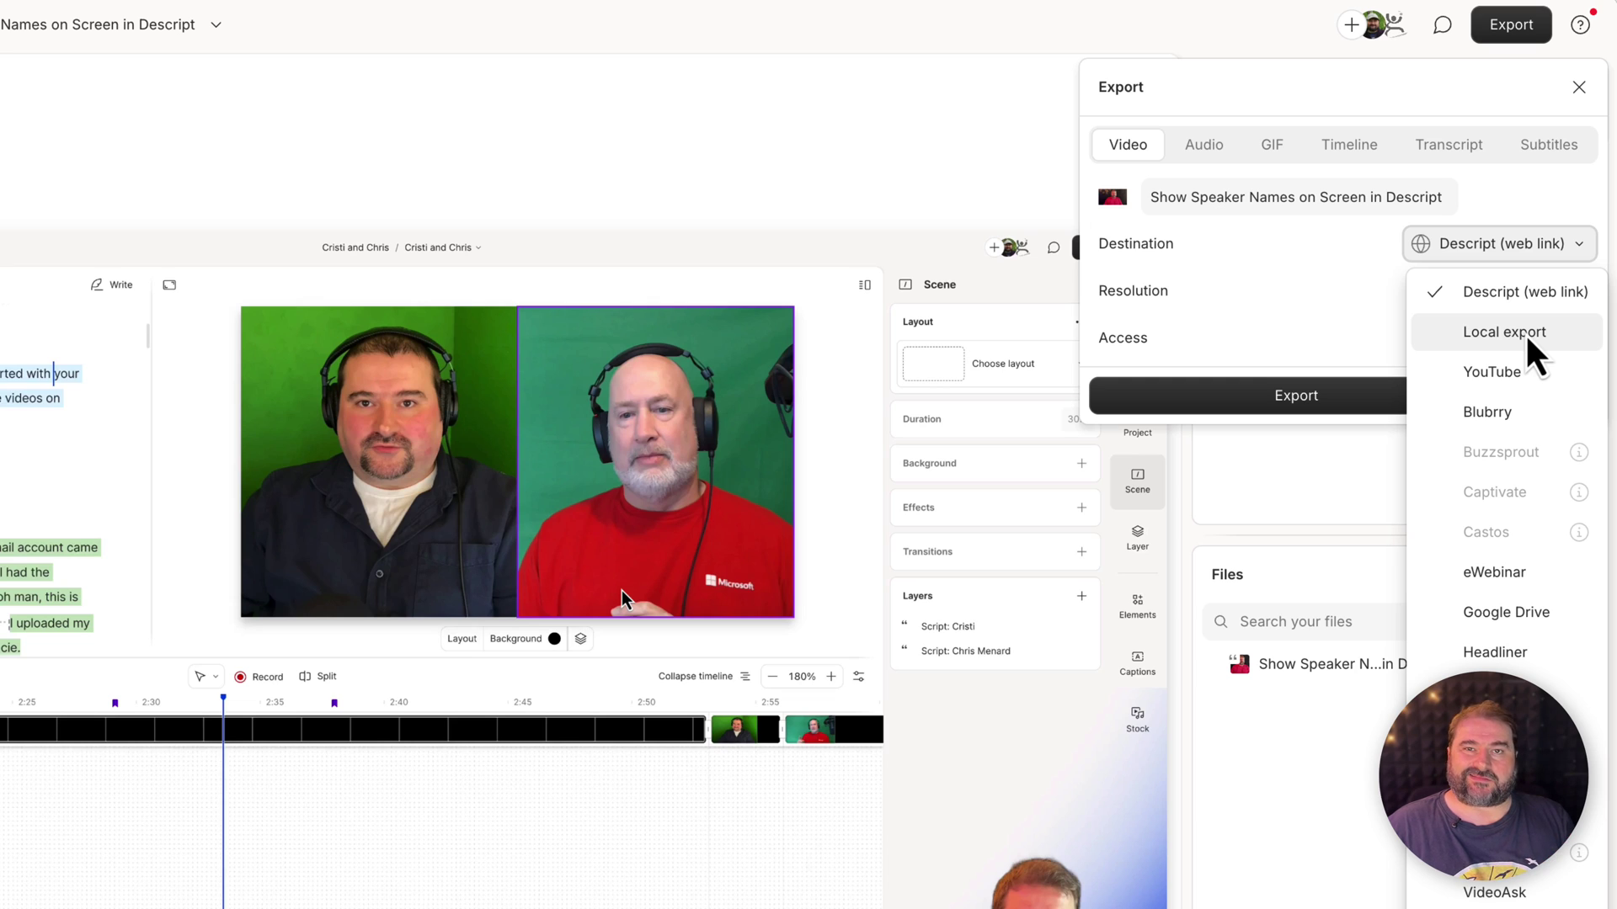
pyautogui.click(1503, 332)
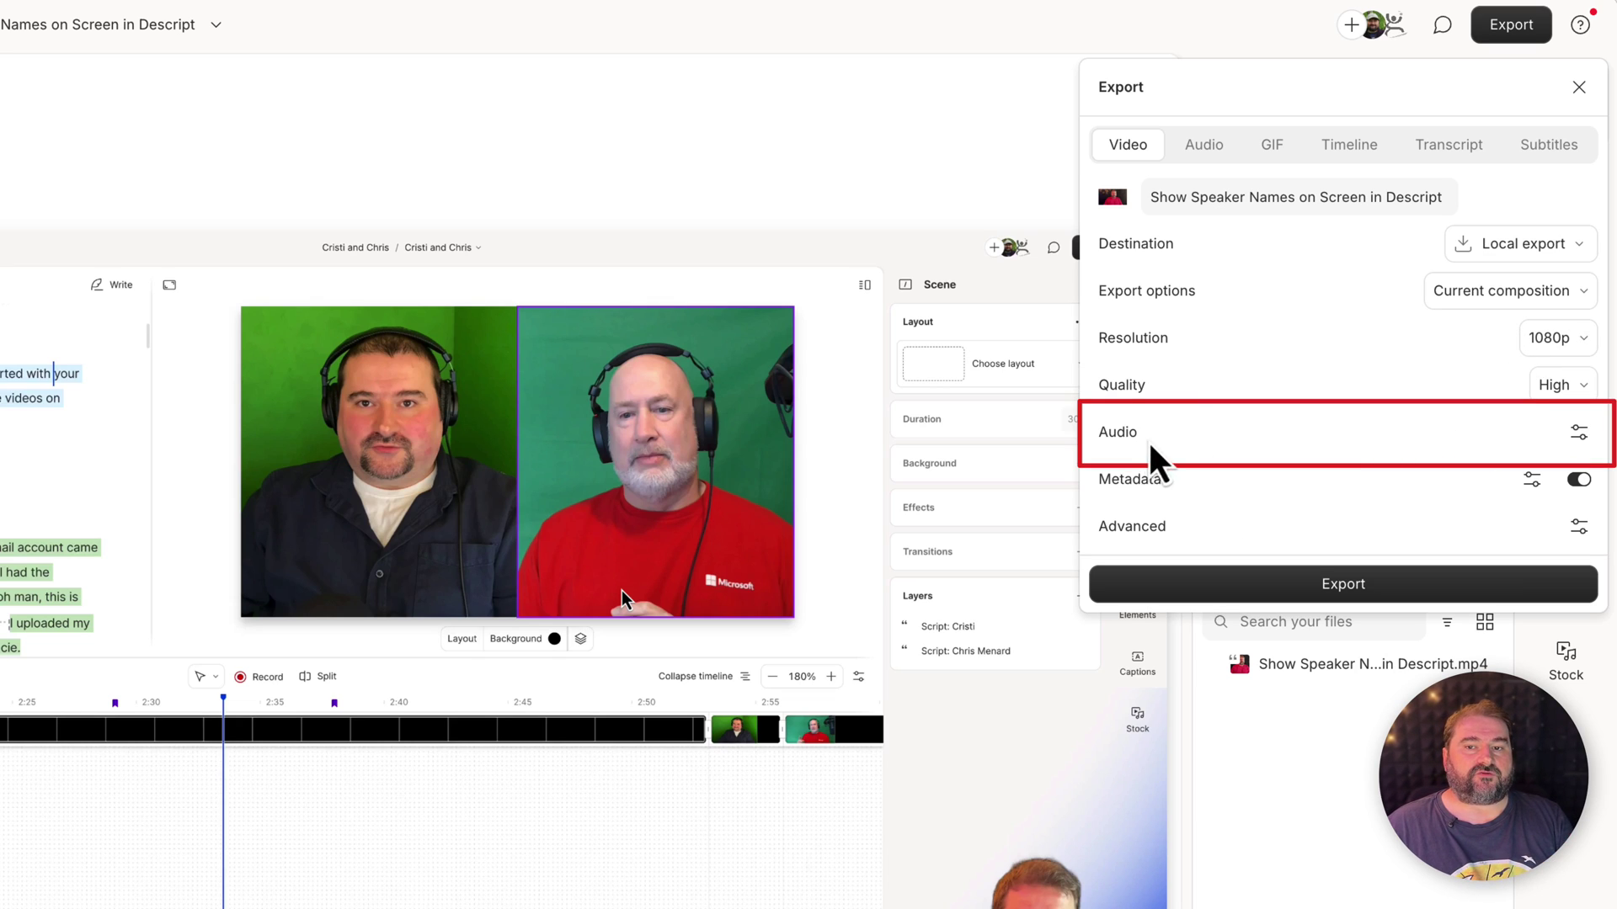
# Check the local export's audio options, leaving Normalize volume at -16 LUFS
pyautogui.click(1578, 433)
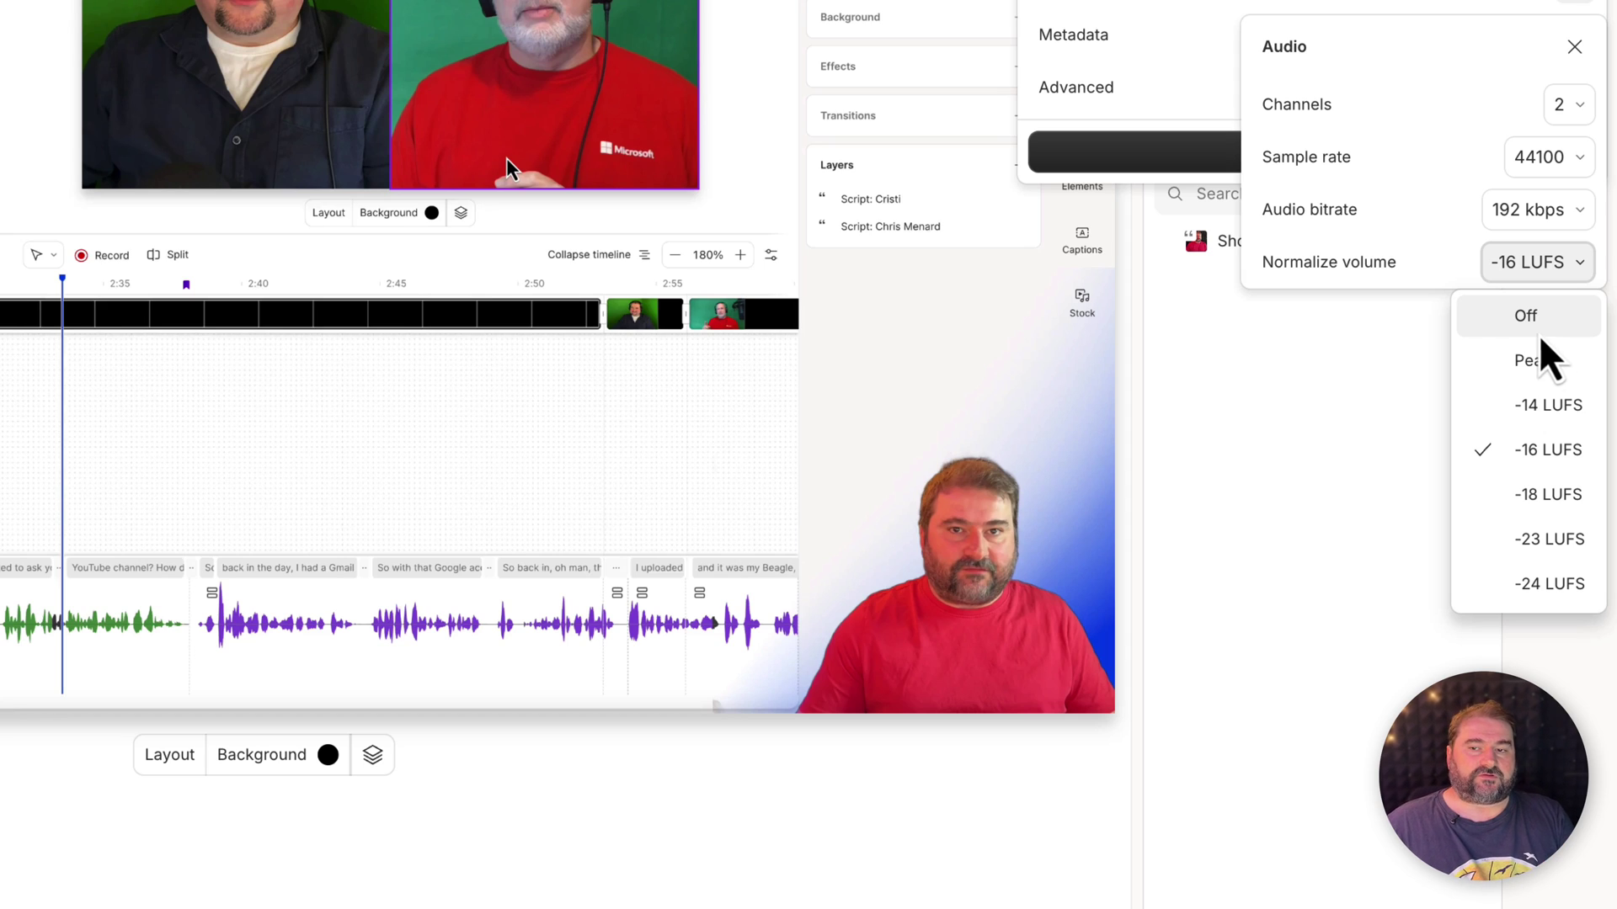
pyautogui.click(1453, 64)
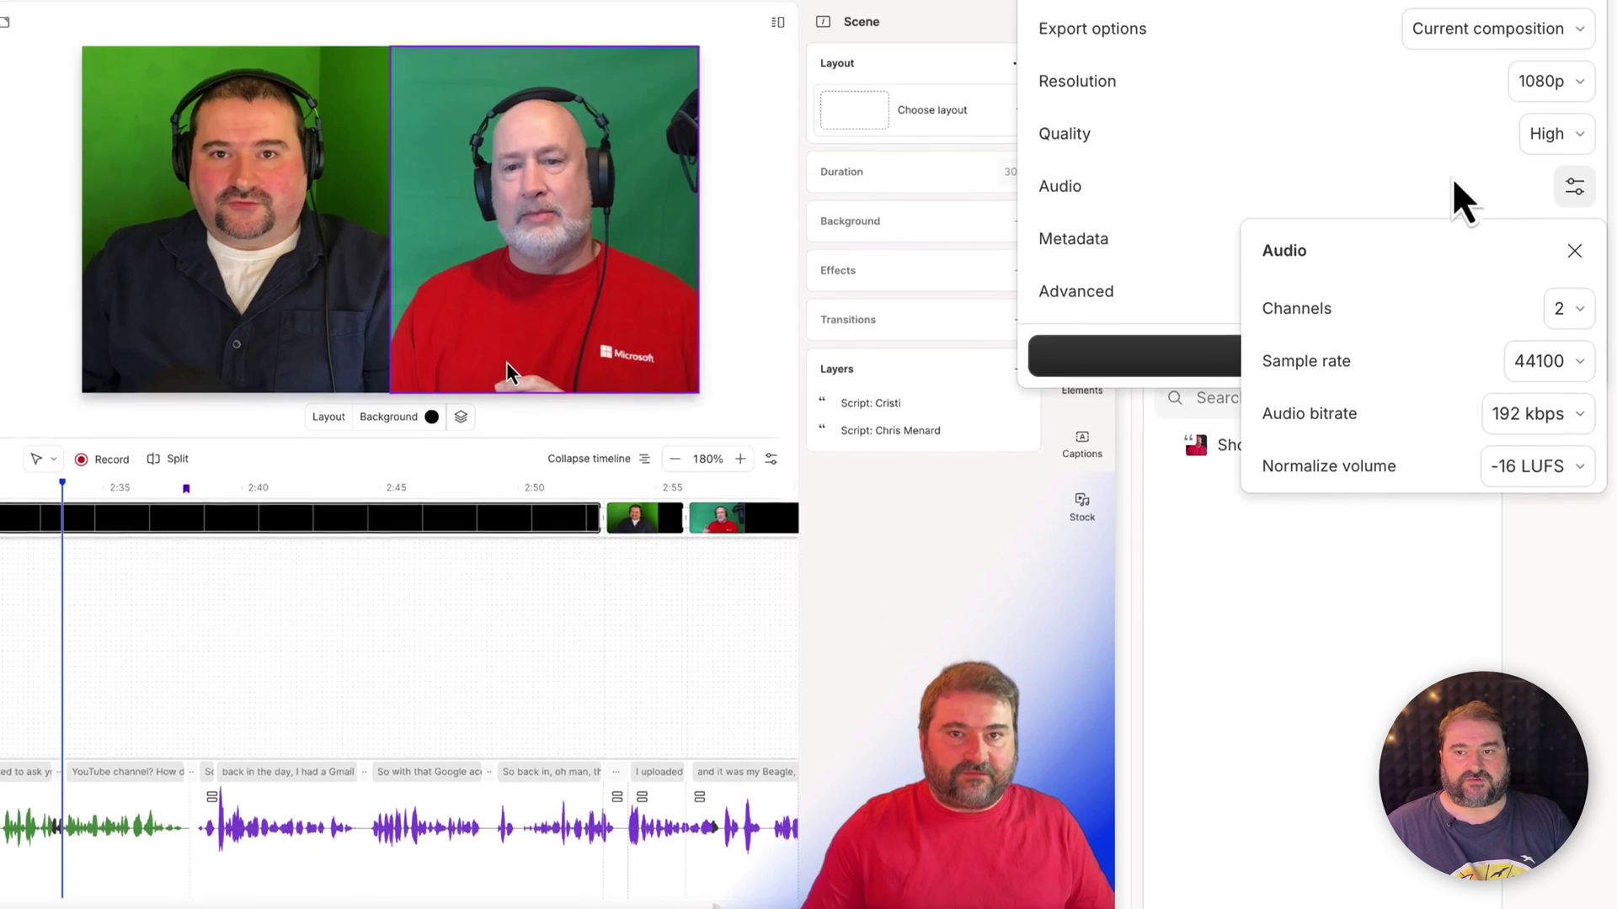
pyautogui.click(1454, 188)
pyautogui.click(1574, 387)
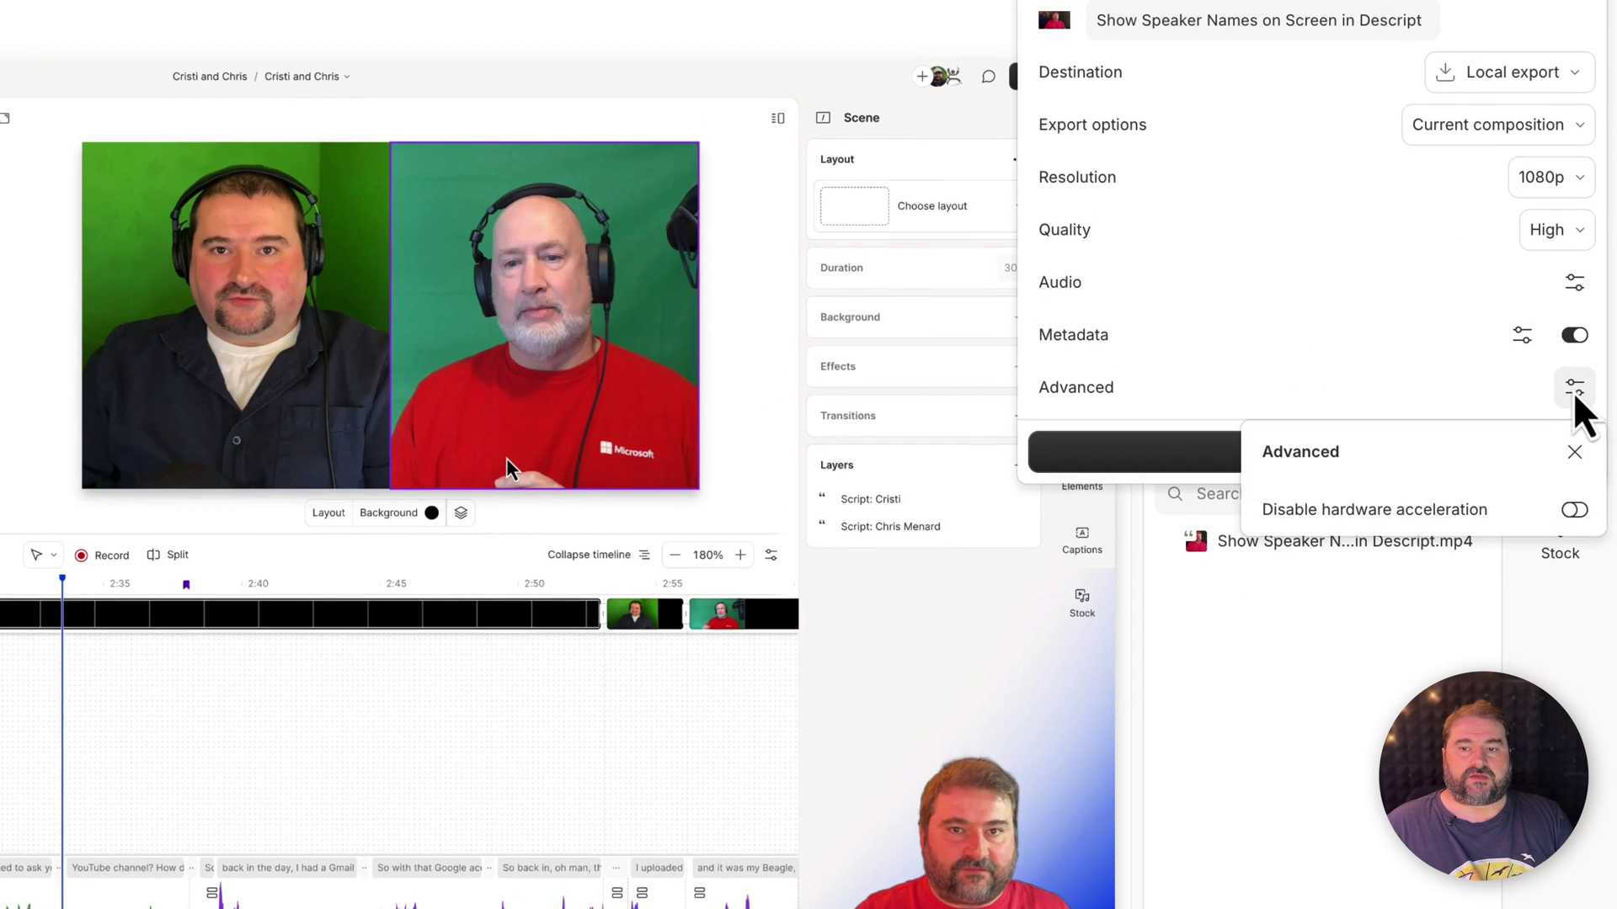
# Review the MP3 export's advanced audio: mono, 44100 Hz, 160 kbps, -16 LUFS normalization
pyautogui.click(1576, 392)
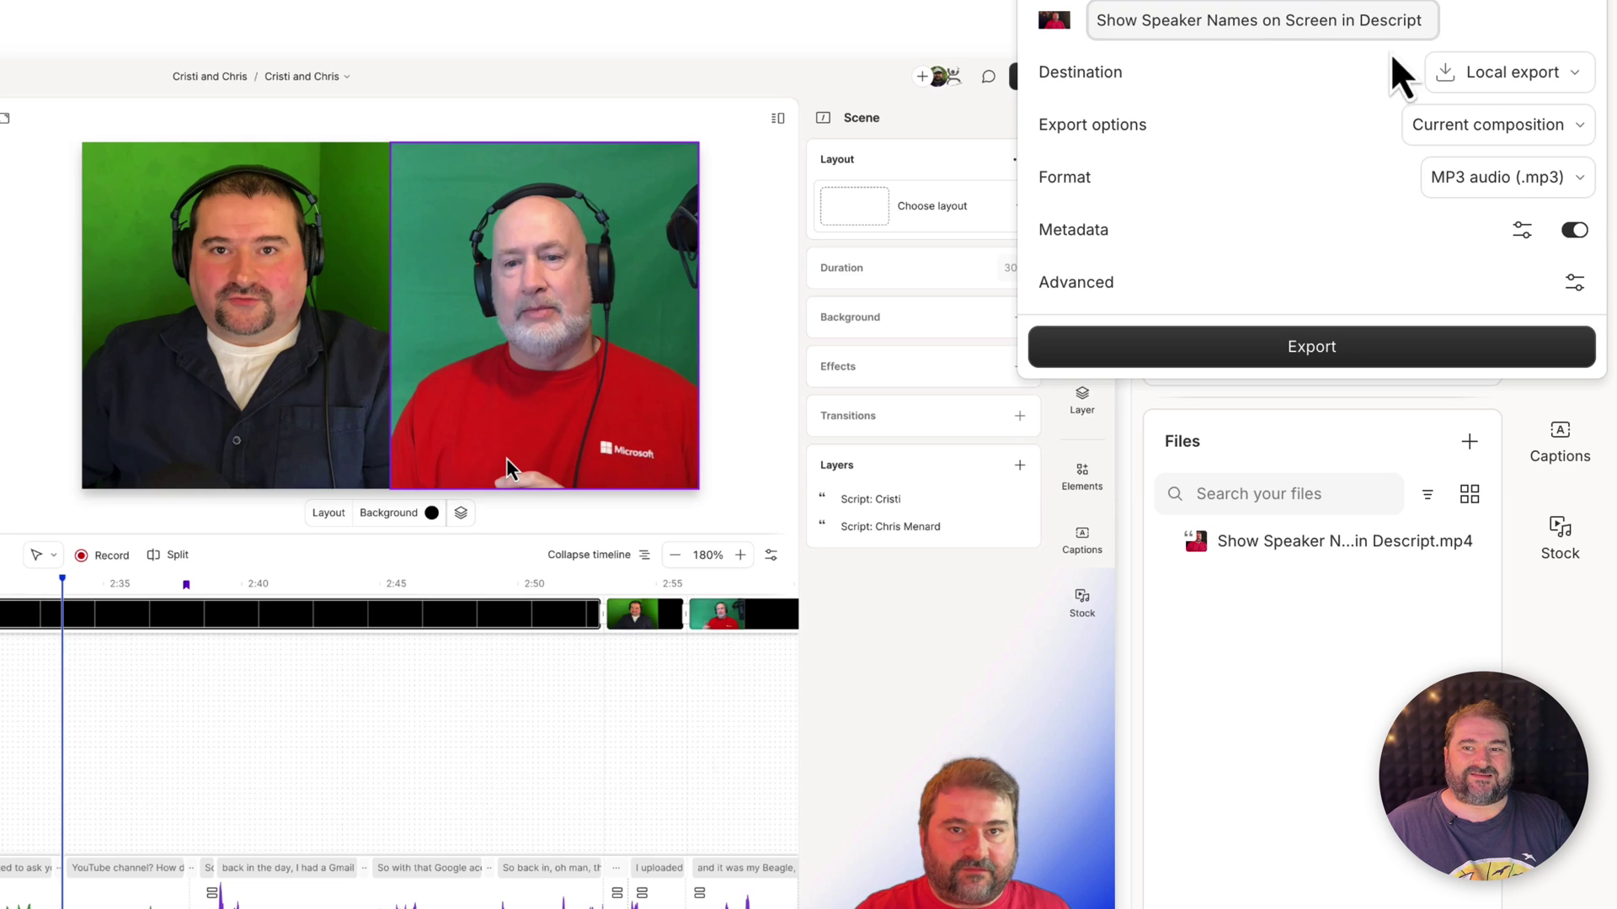
pyautogui.click(1573, 283)
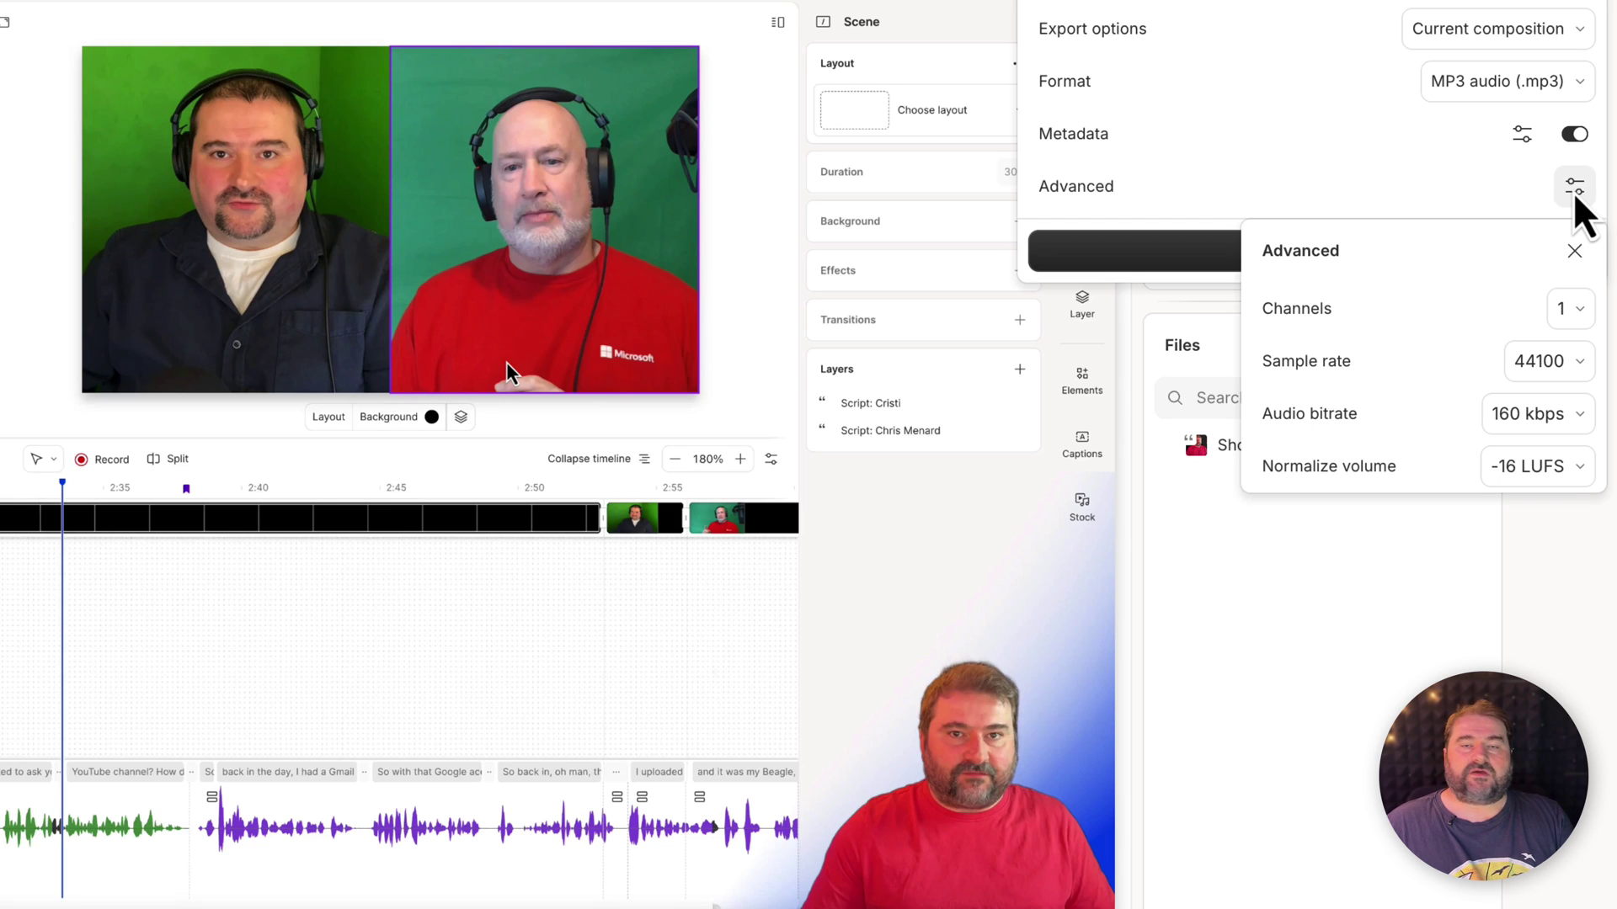
pyautogui.click(1546, 470)
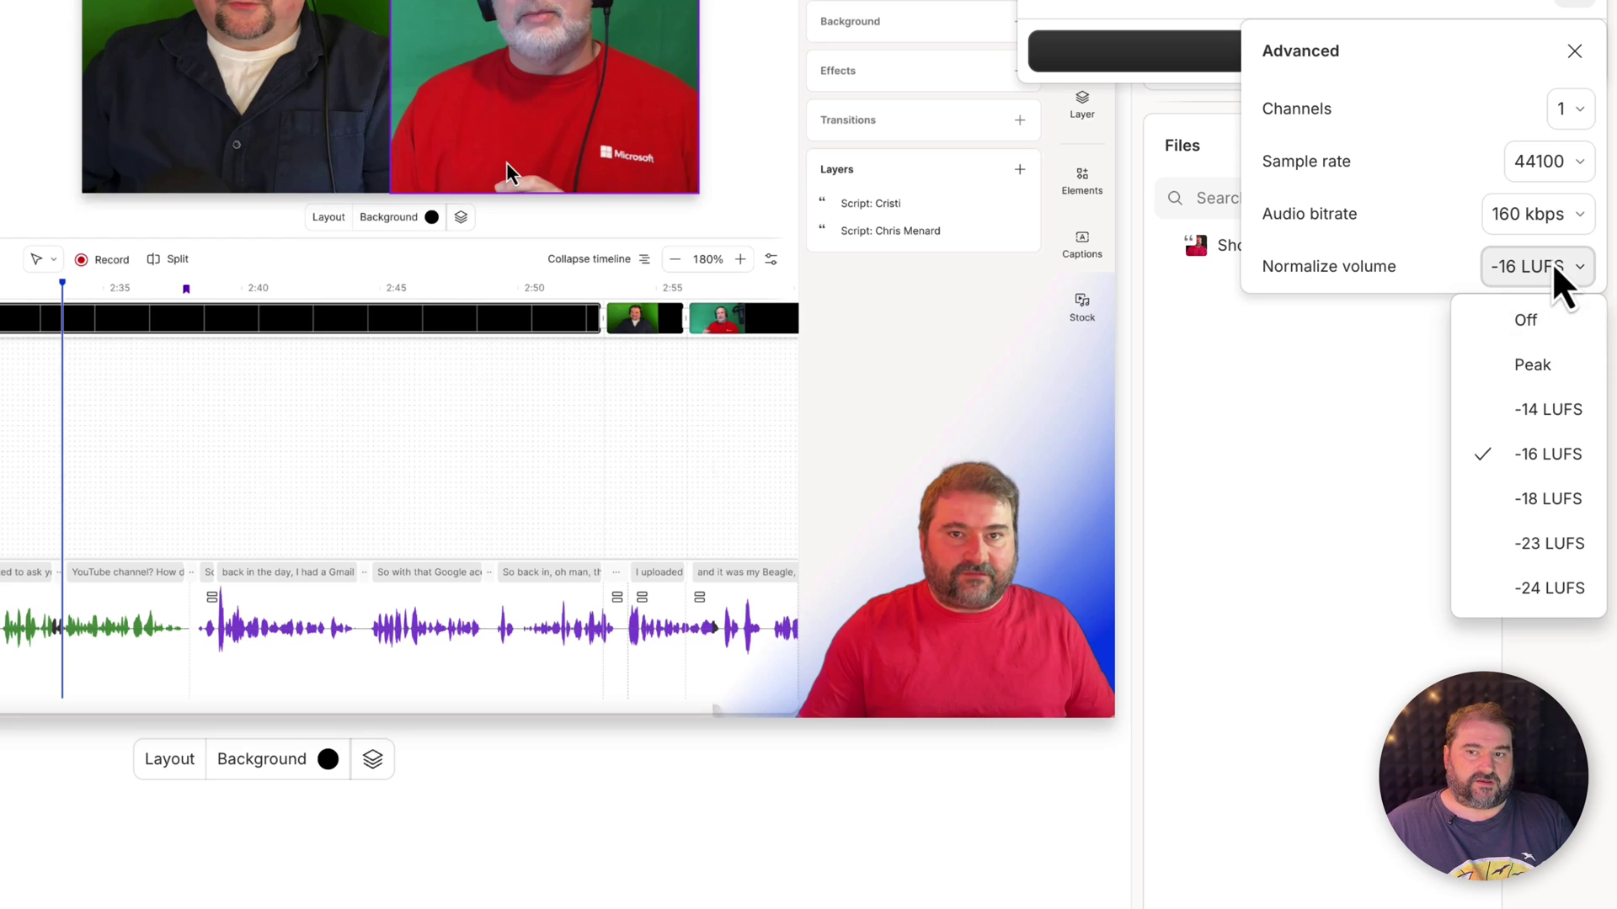
pyautogui.click(1546, 275)
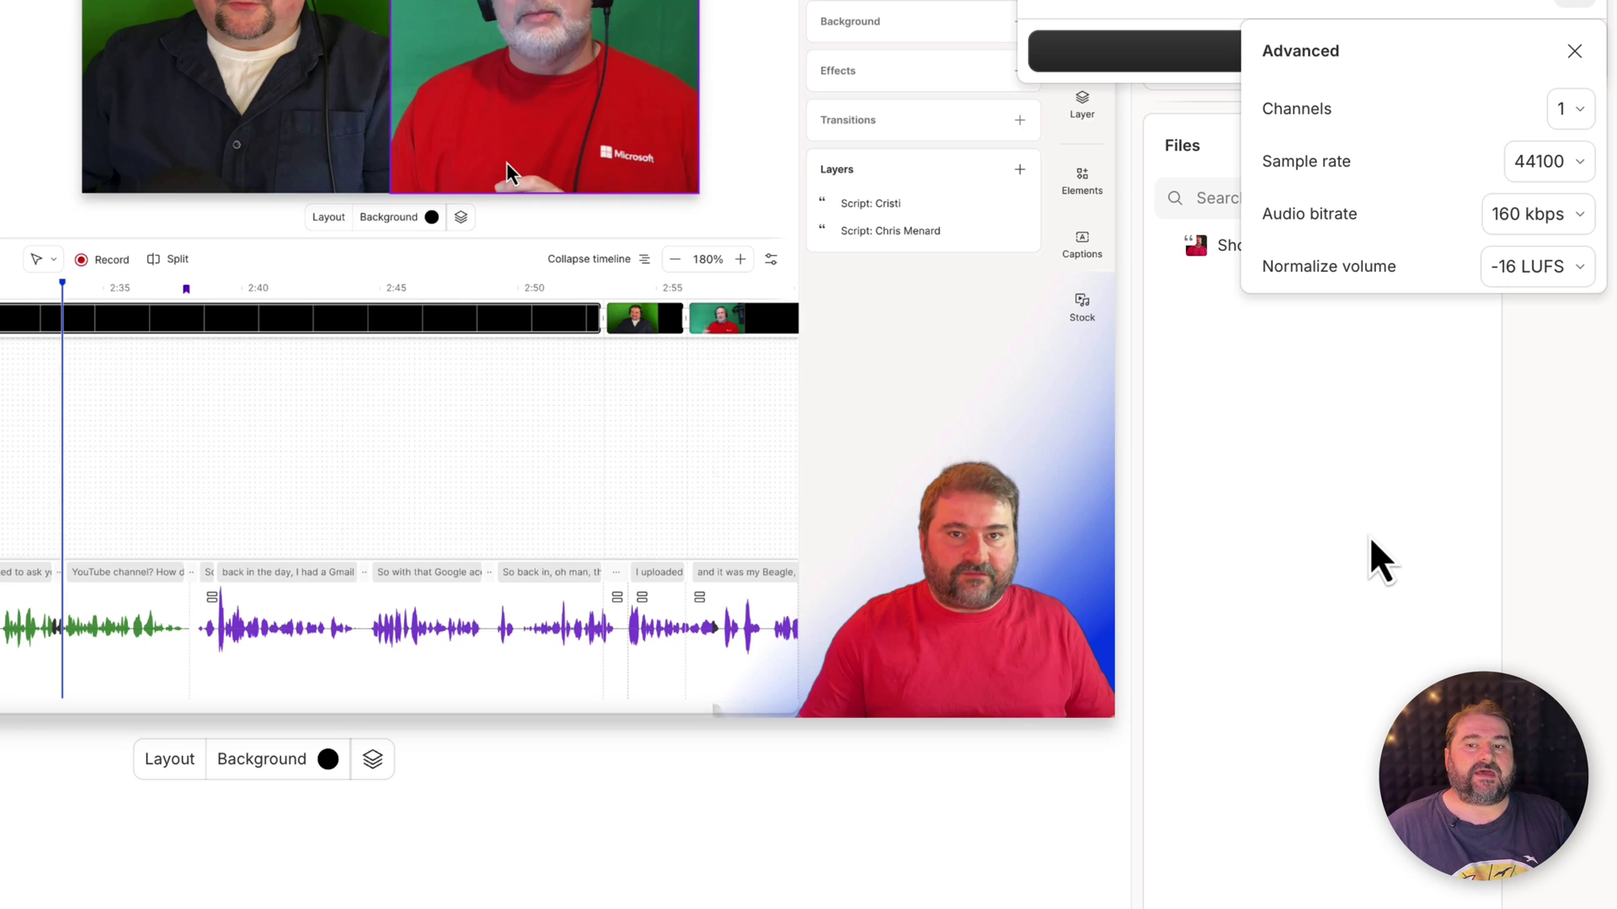
pyautogui.click(1374, 564)
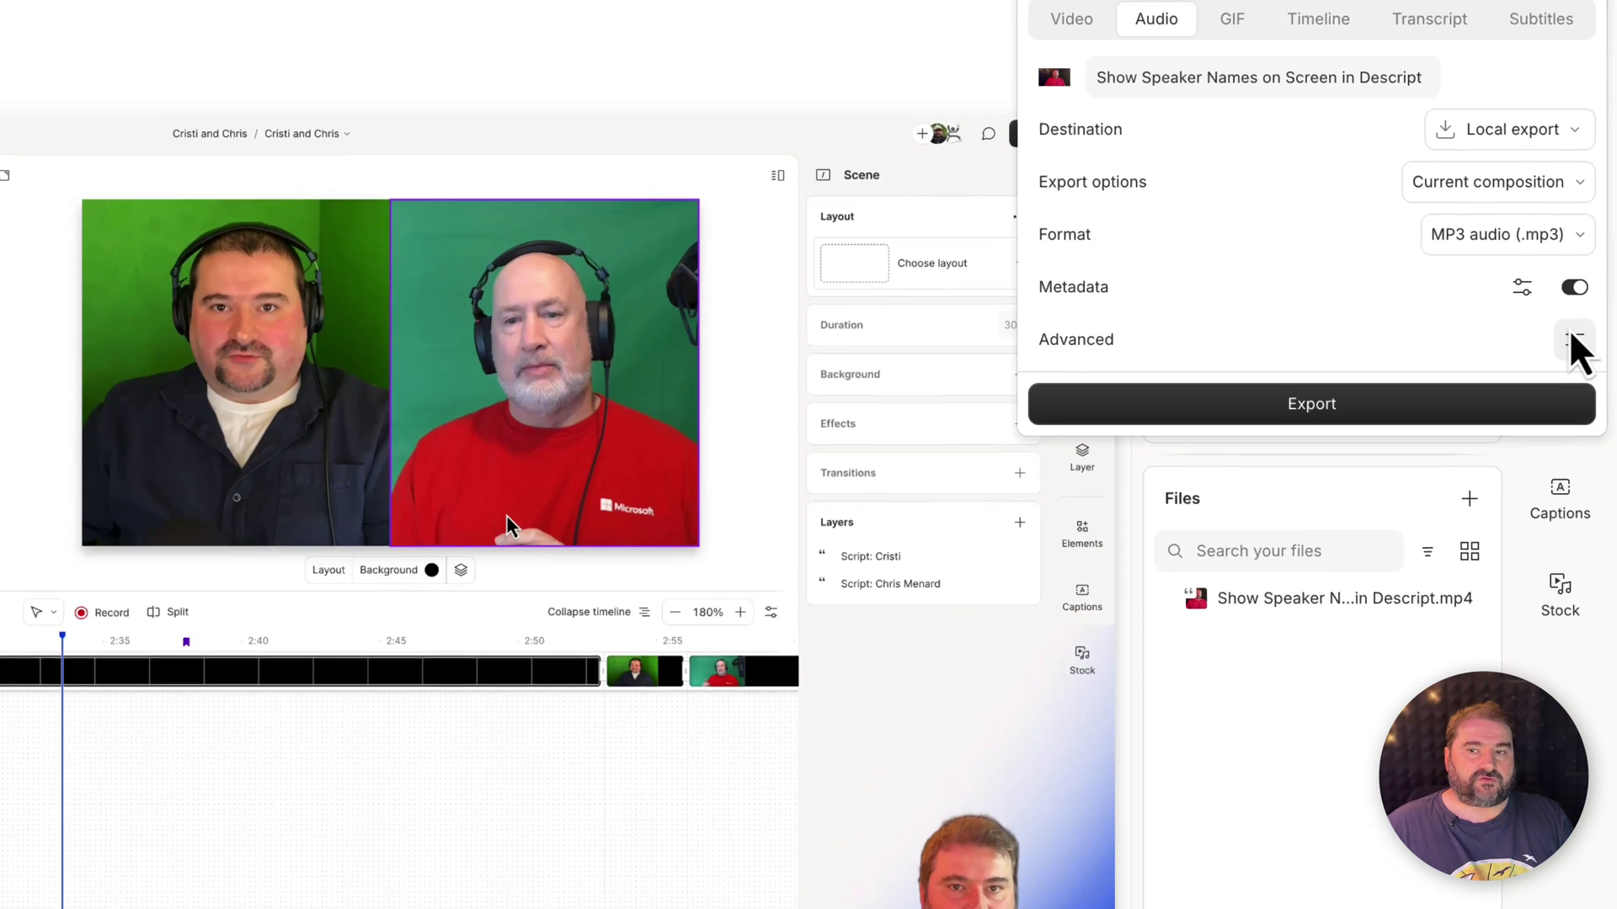
pyautogui.click(1574, 341)
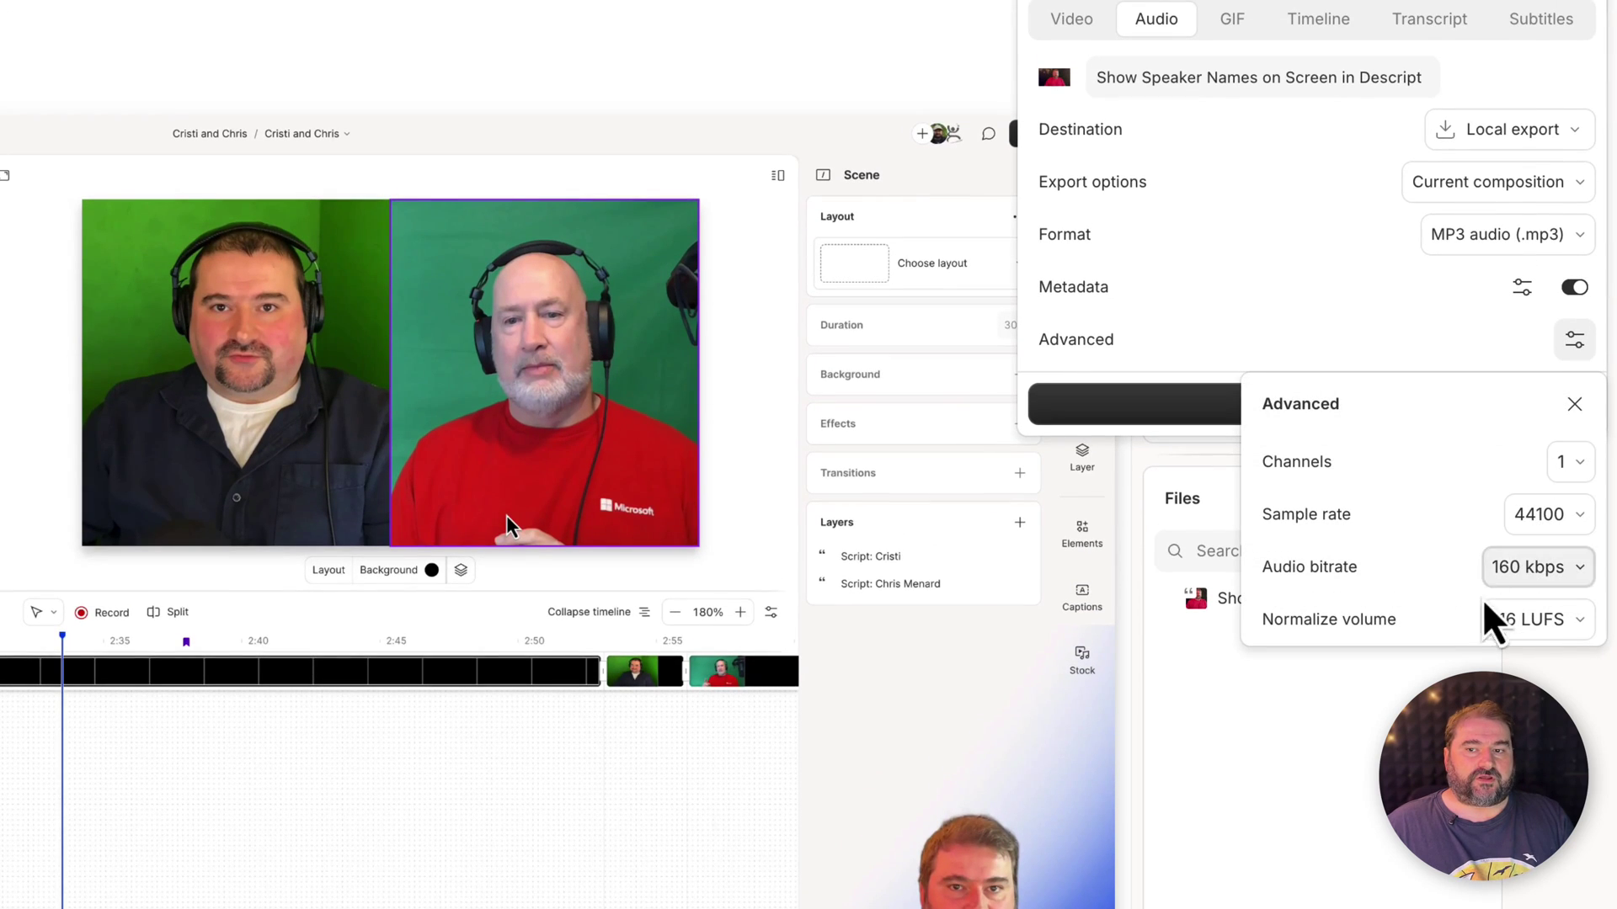
# Dismiss the advanced audio popover, leaving the MP3 local export ready to run
pyautogui.click(1422, 764)
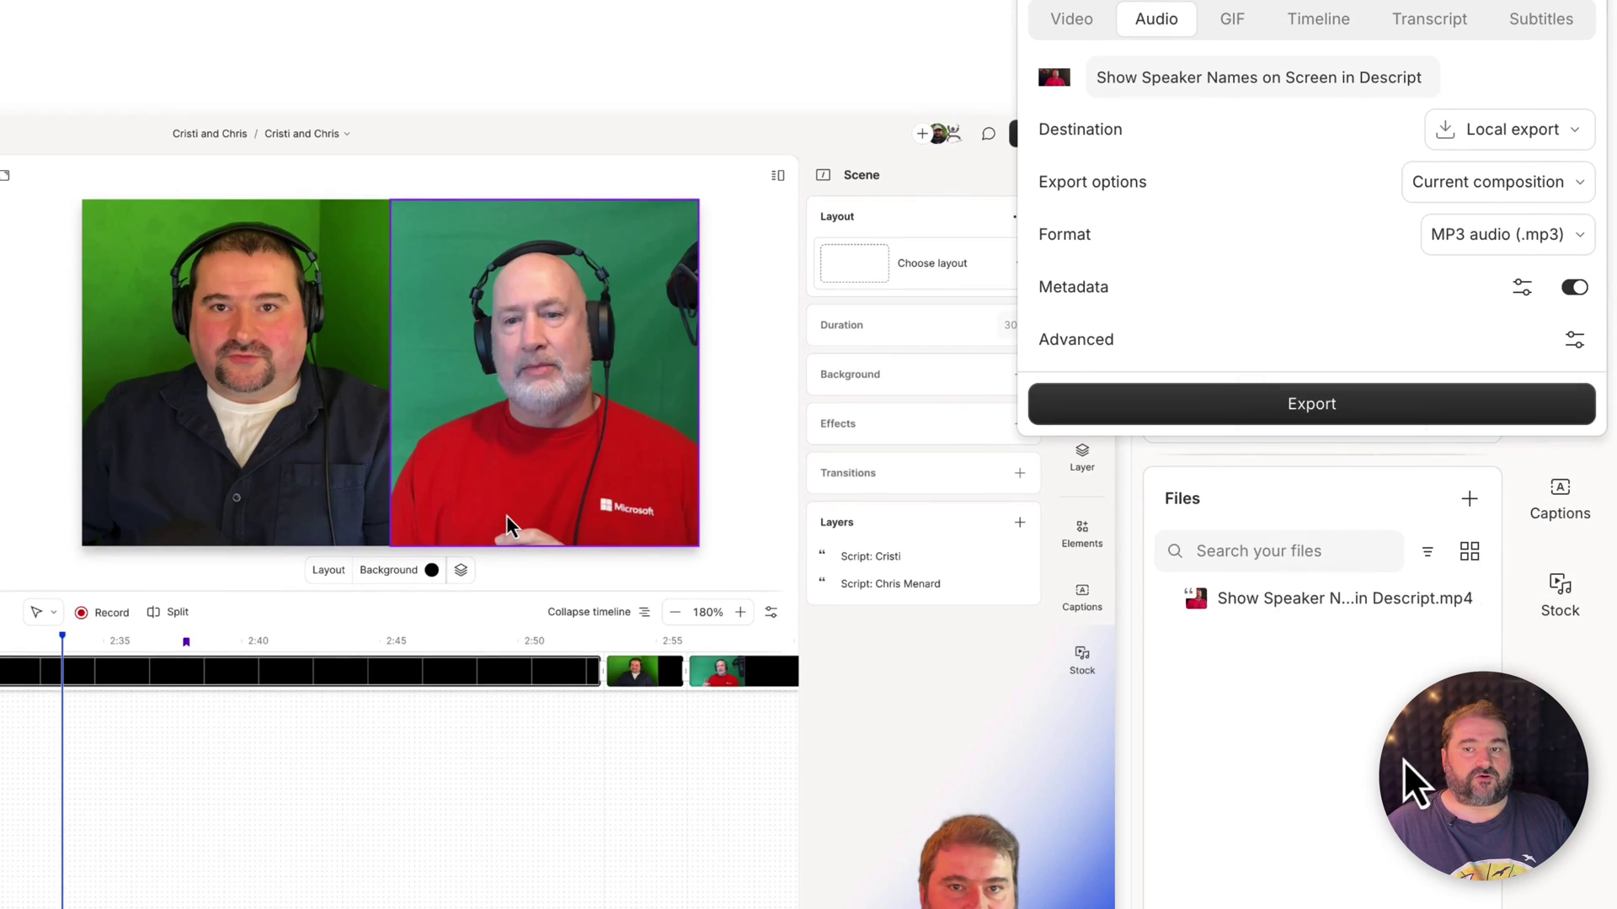